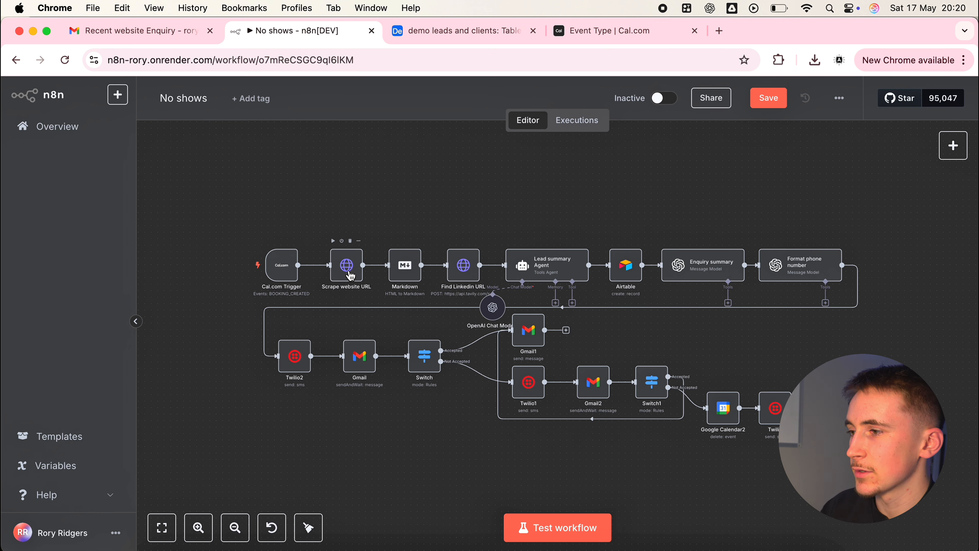
On Cal.com, open the Demo event's public booking page and choose the 11:45 slot on May 18 to view the booking form's fields
click(350, 275)
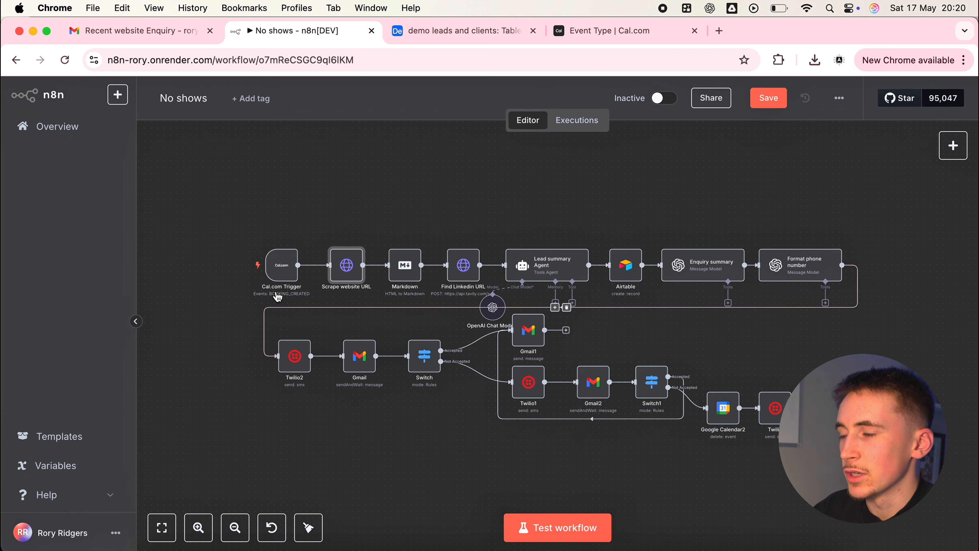
click(573, 39)
scroll(634, 119, up, 3)
click(820, 107)
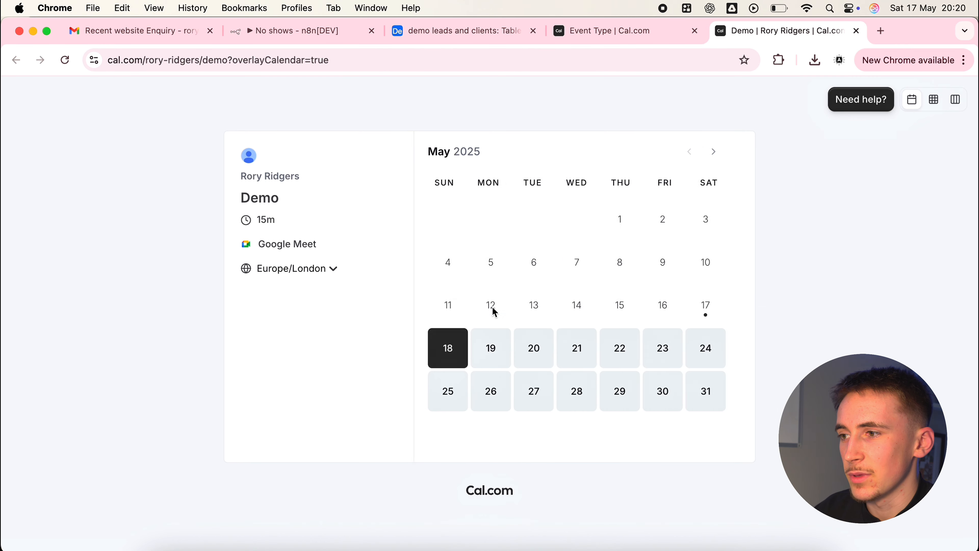
click(735, 188)
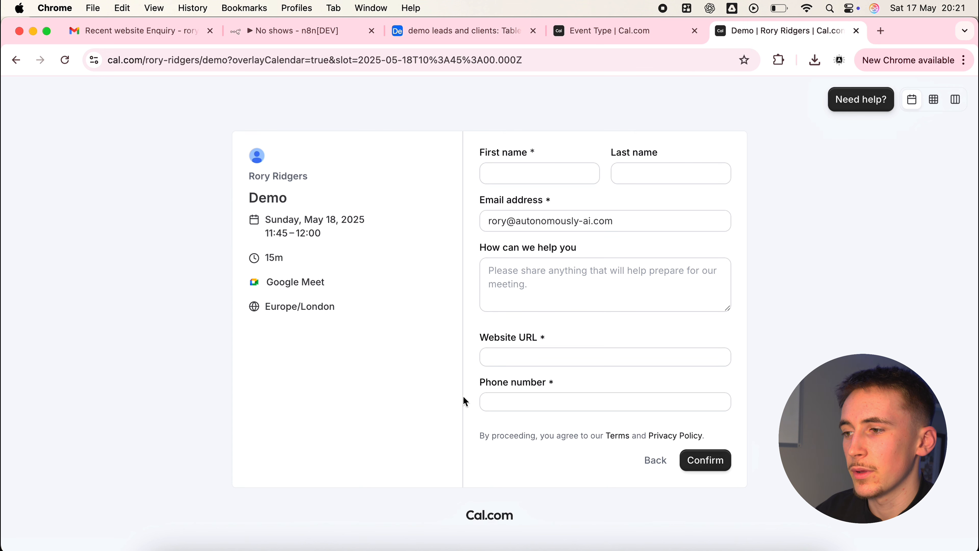
click(286, 42)
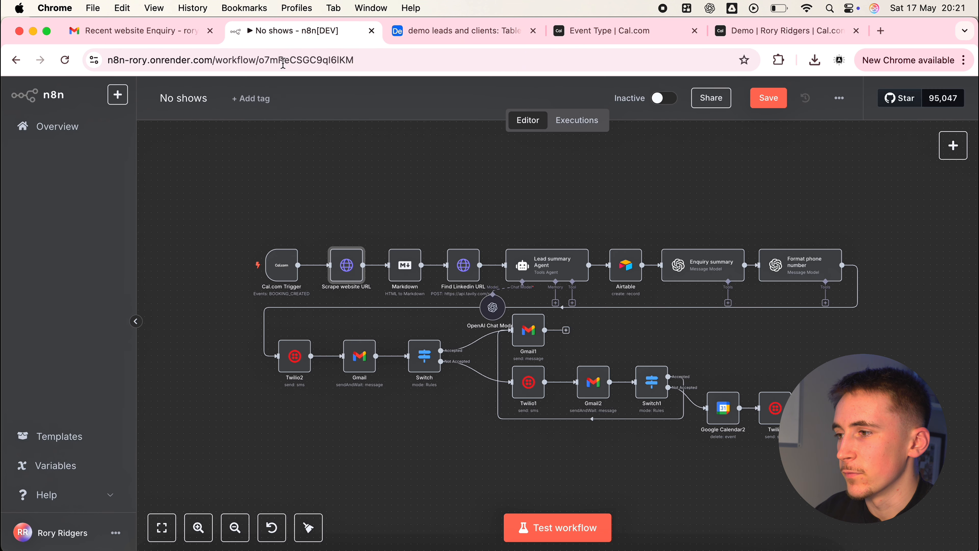
Back in the n8n workflow, examine the settings of the Scrape website URL node and the Markdown node
double_click(342, 269)
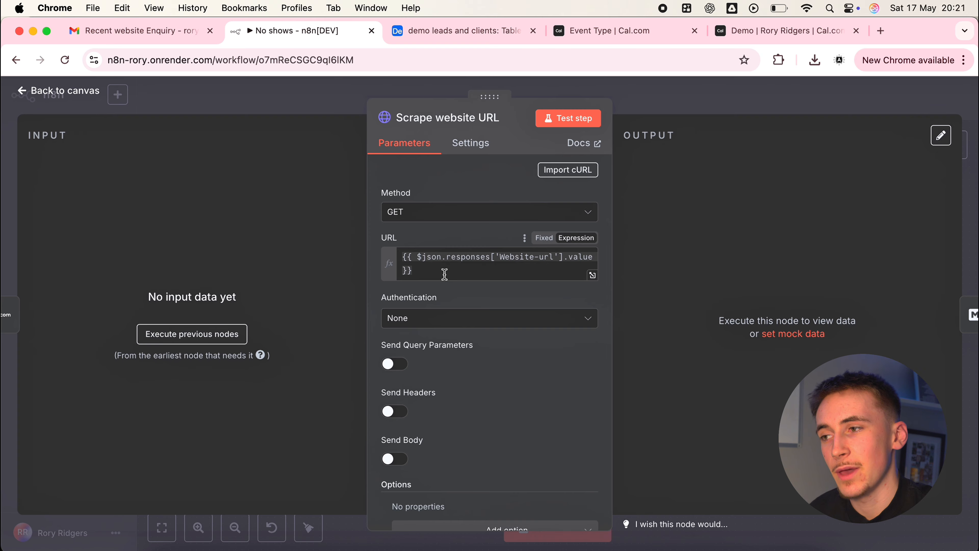
click(699, 104)
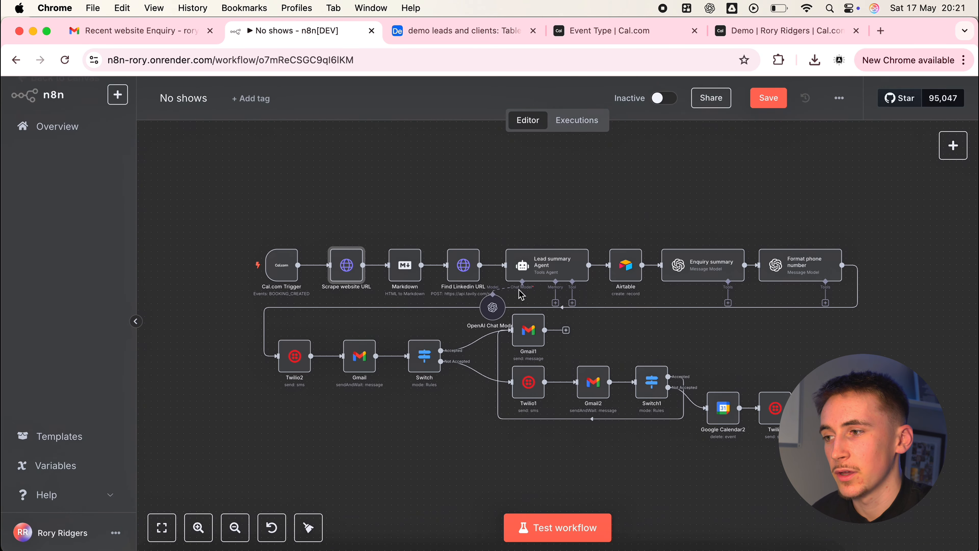
double_click(404, 268)
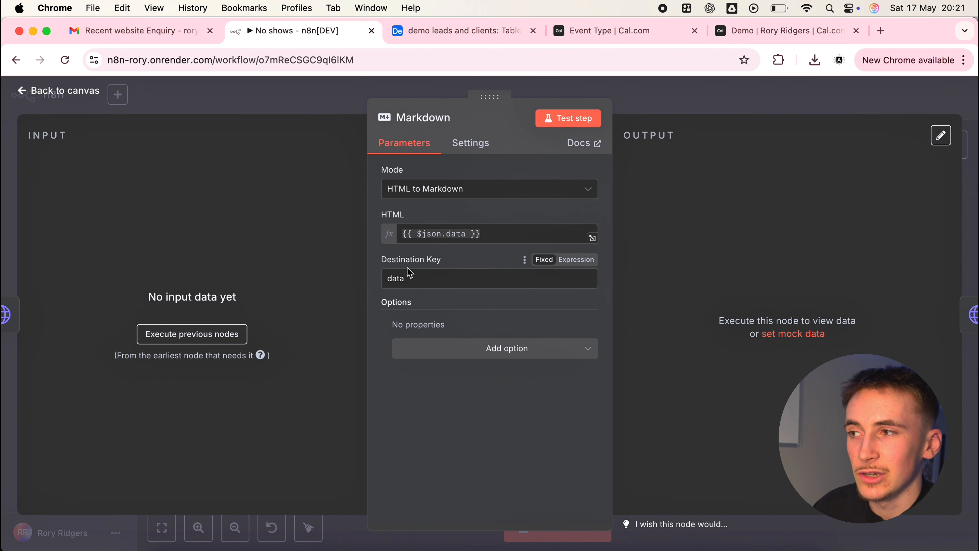
click(635, 111)
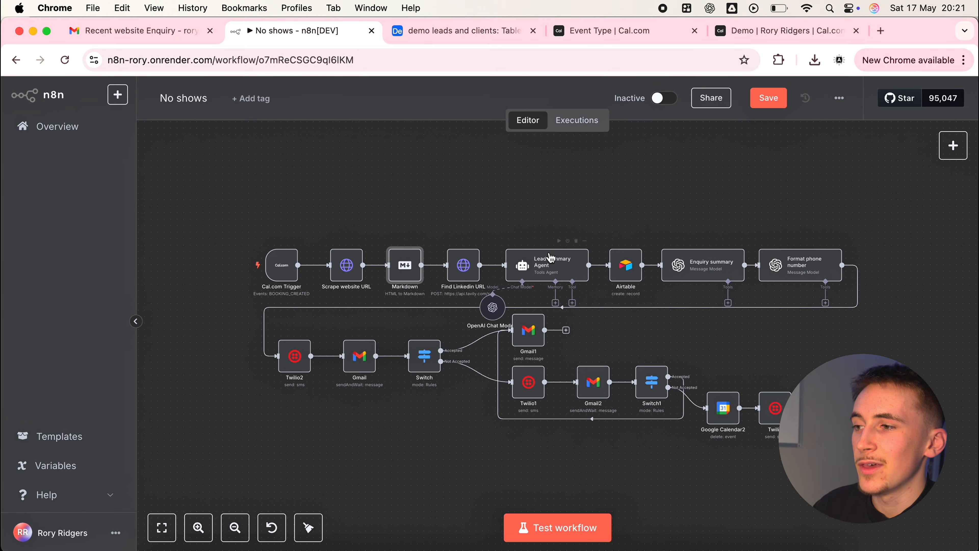
Examine the Find Linkedin URL node's request settings, including the Tavily search address, headers and body options
double_click(463, 265)
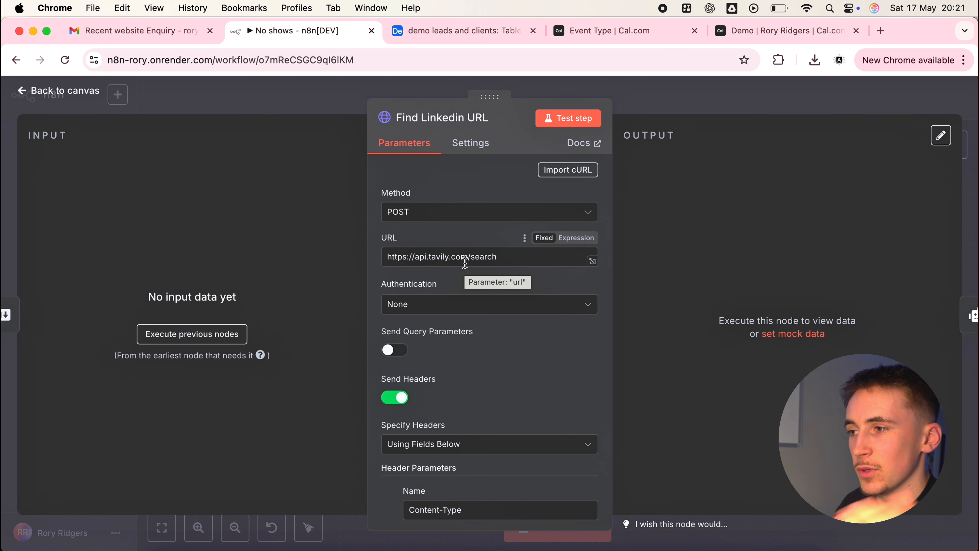
double_click(509, 258)
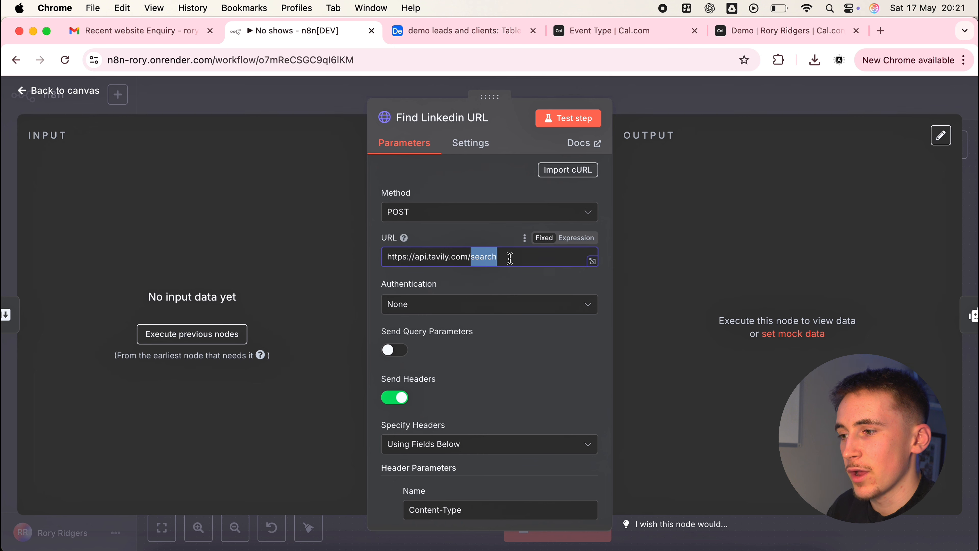
click(521, 343)
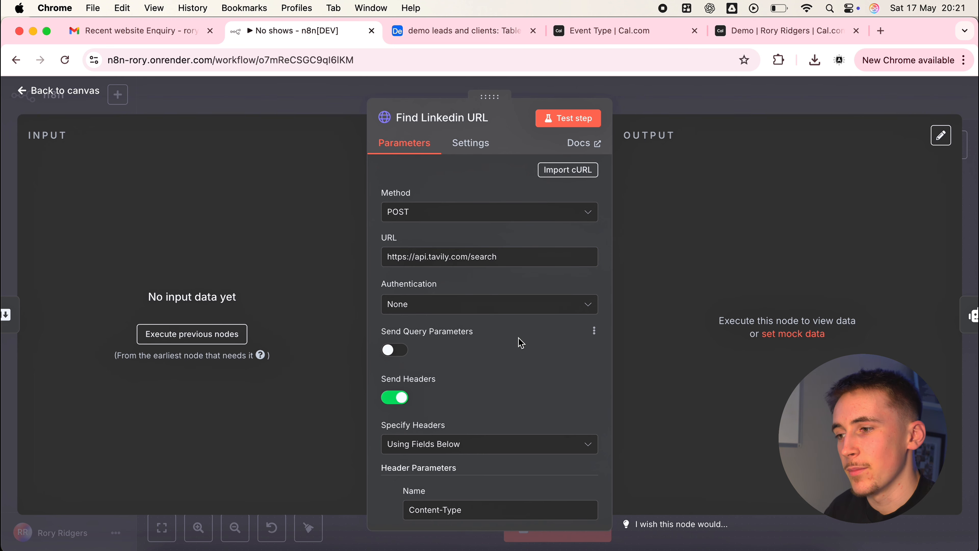
scroll(521, 343, down, 15)
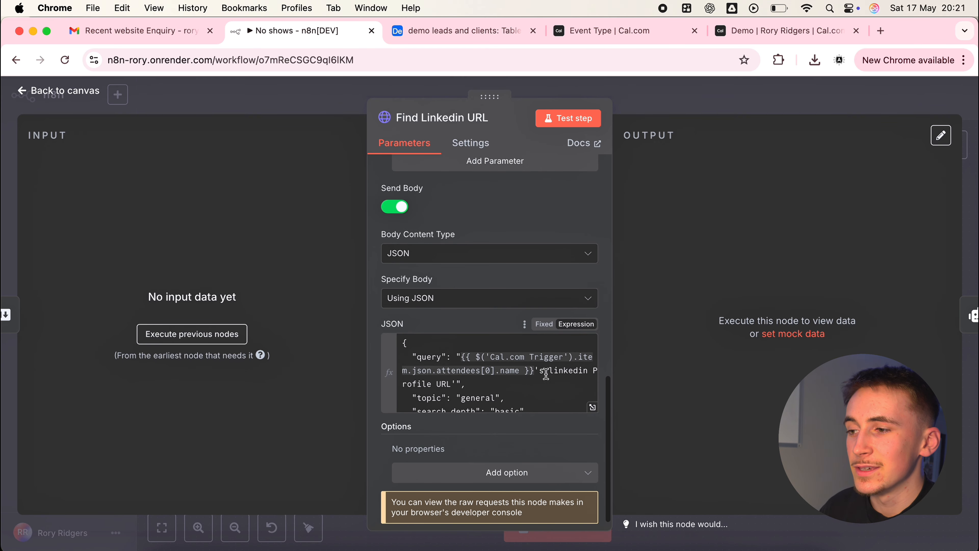
Read the Find Linkedin URL node's JSON body in the expanded expression editor, focusing on the attendee-name query, and return to the canvas
click(593, 407)
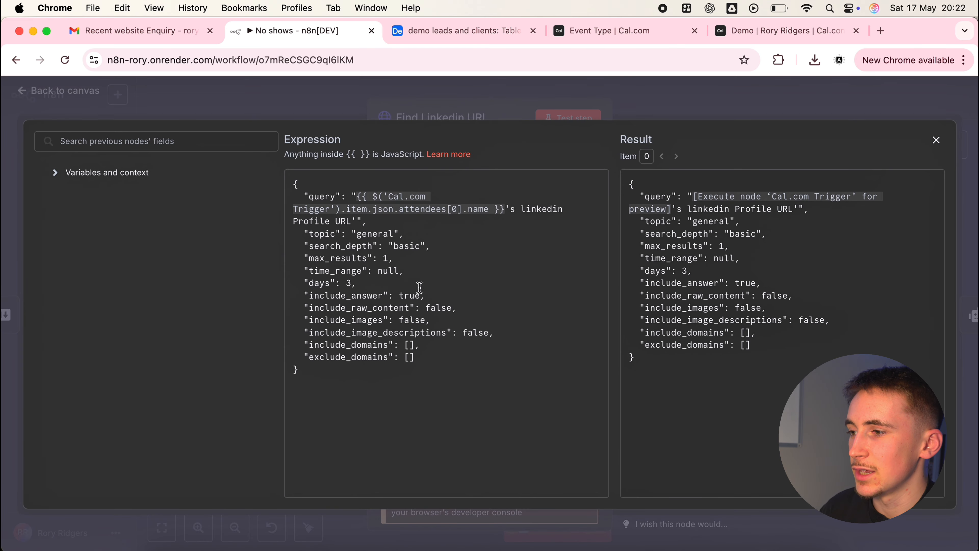
drag(445, 367, 292, 211)
click(339, 238)
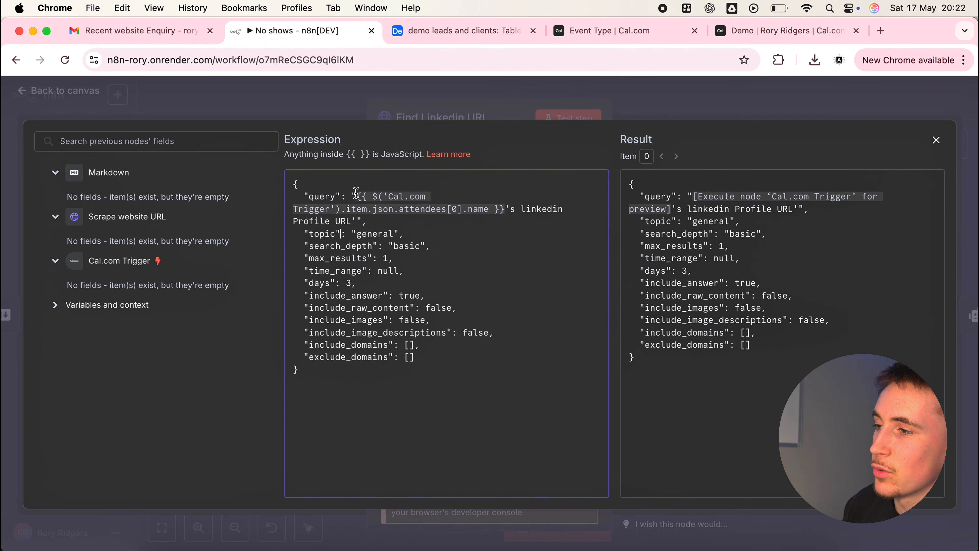
drag(357, 197, 498, 209)
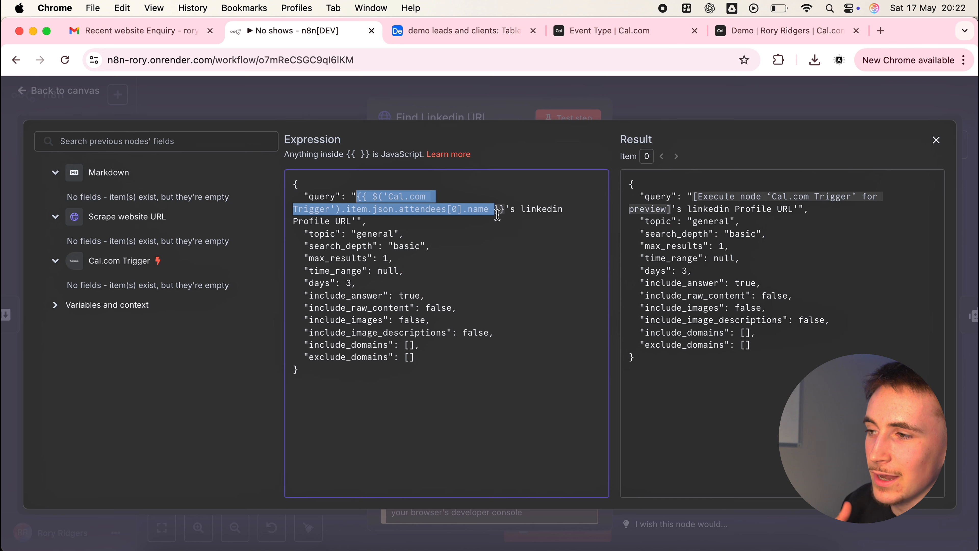
click(499, 228)
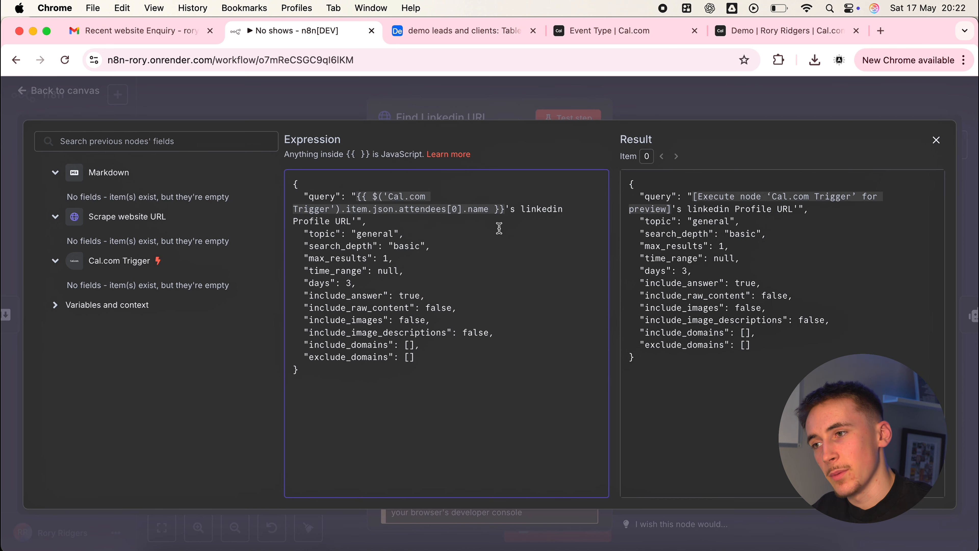
drag(357, 196, 380, 222)
click(412, 220)
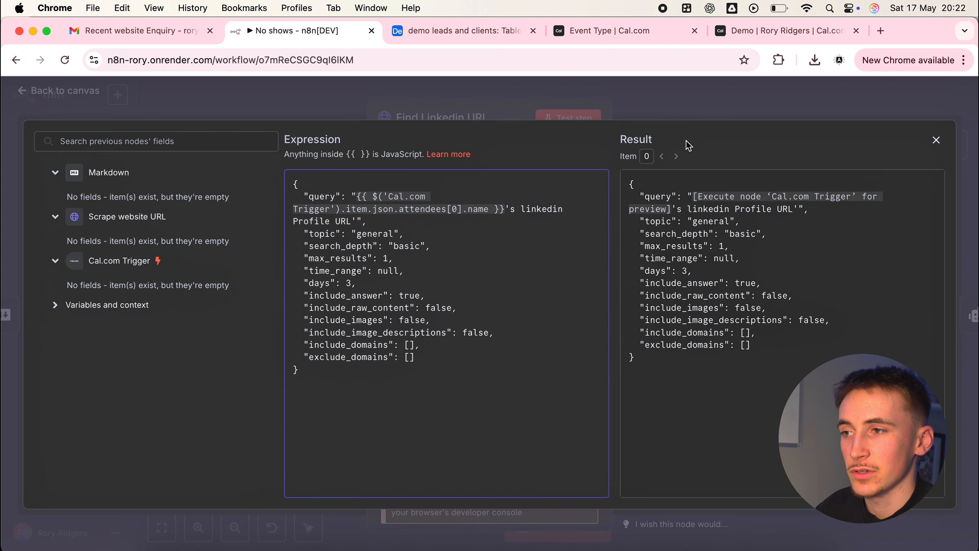
click(673, 101)
click(673, 101)
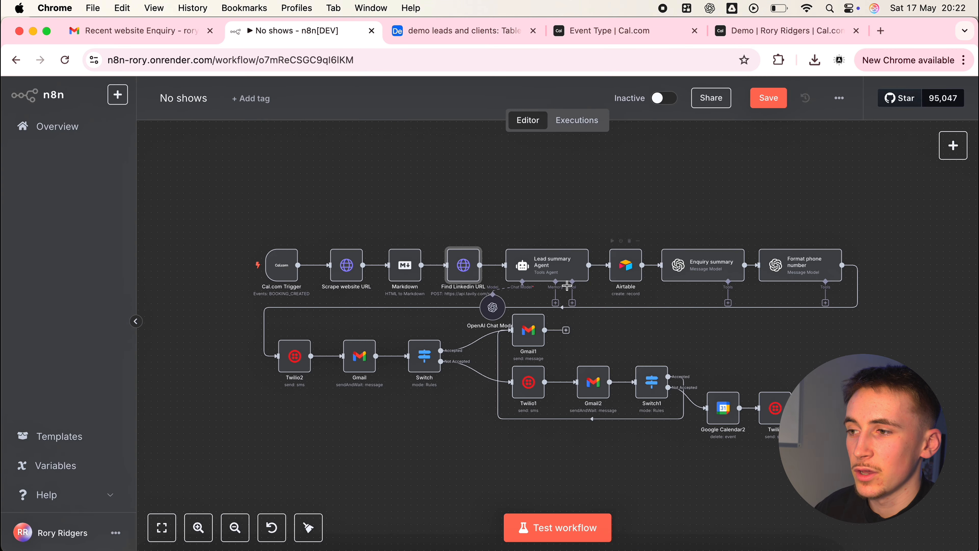
Examine the Lead summary Agent's user prompt and enlarge its system message box to read the full instructions
double_click(547, 270)
scroll(485, 270, down, 1)
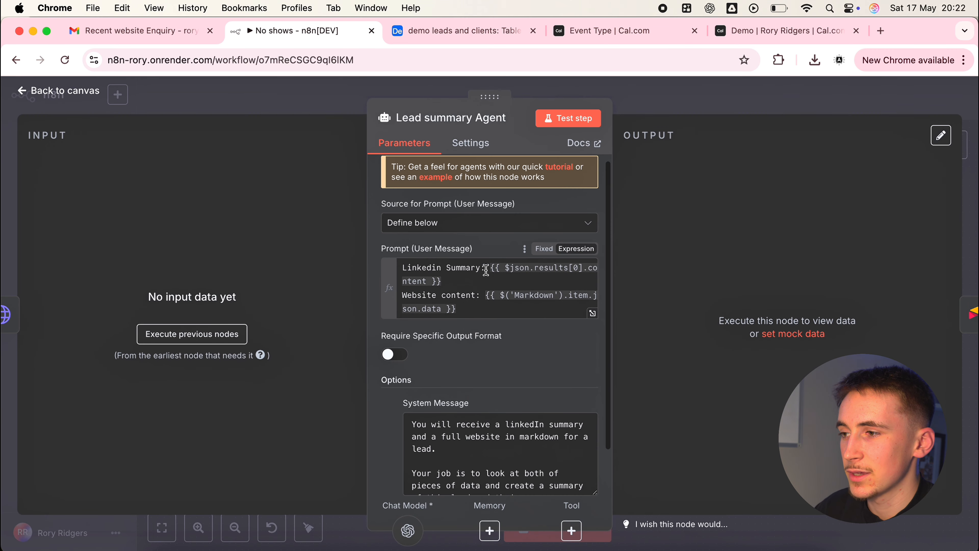
scroll(445, 305, down, 2)
scroll(448, 307, down, 1)
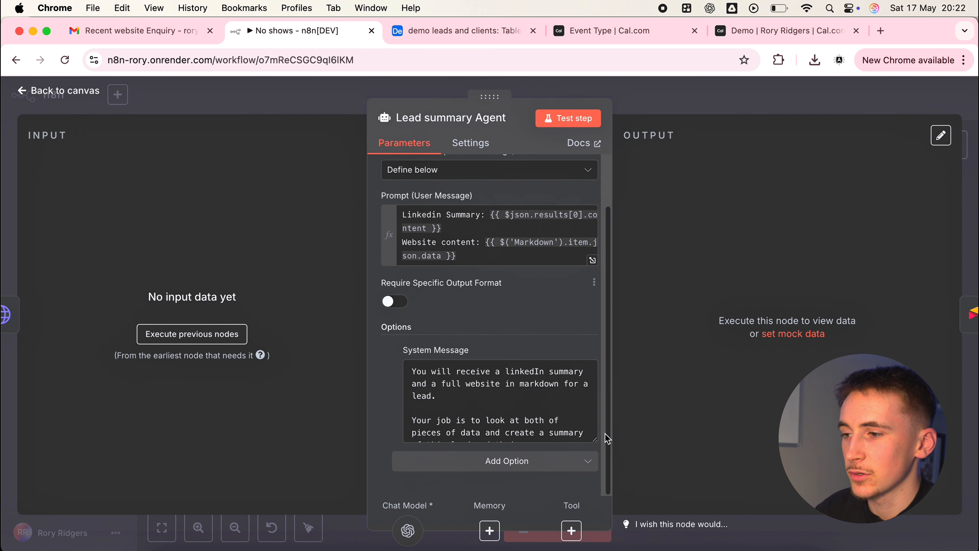
drag(595, 440, 593, 506)
scroll(501, 308, down, 3)
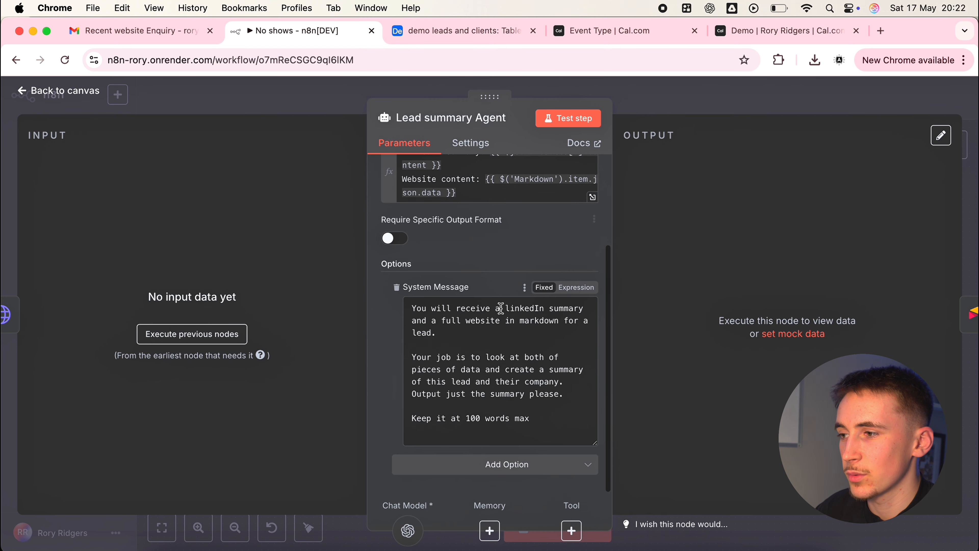
click(468, 331)
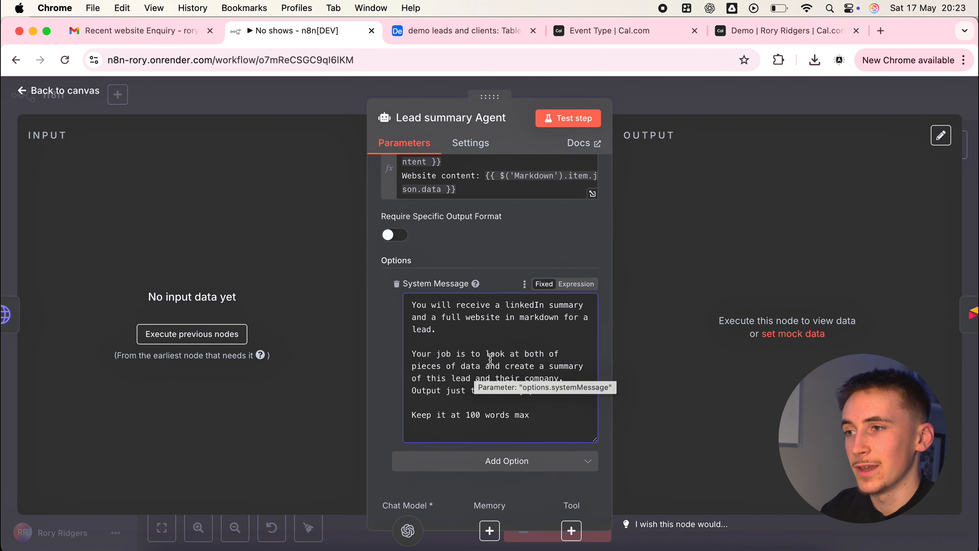
key(Escape)
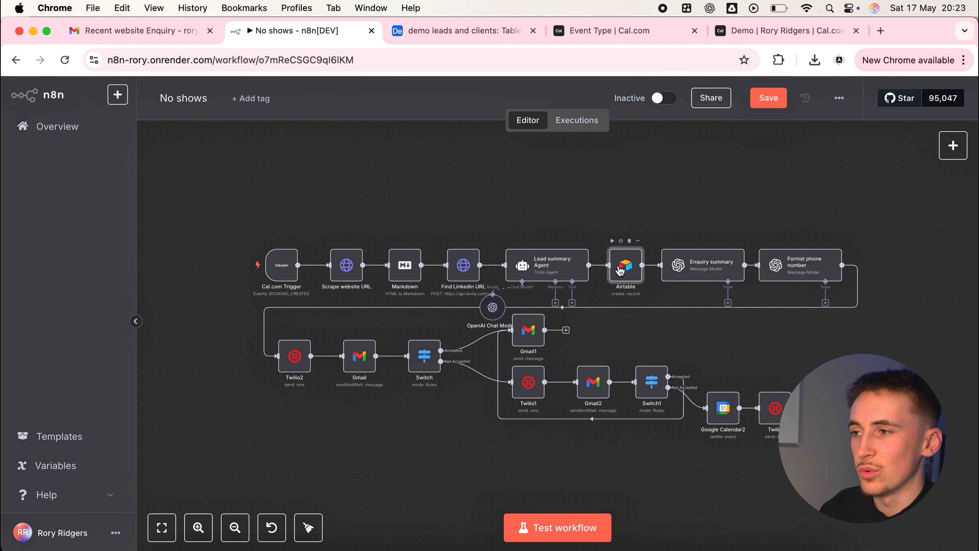
Review the Airtable node's base, table and column mappings against the demo leads and clients table in Airtable
double_click(619, 271)
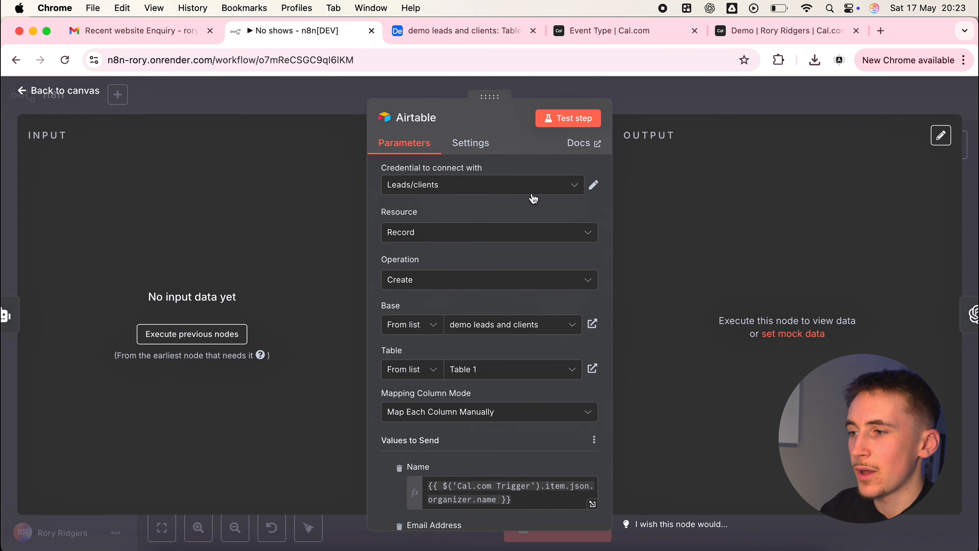
click(437, 30)
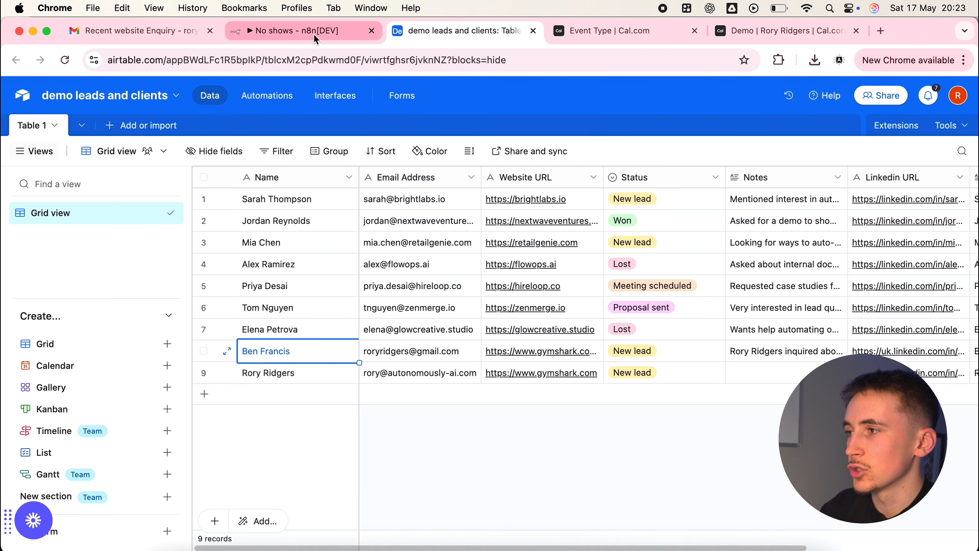
click(316, 38)
scroll(523, 269, down, 3)
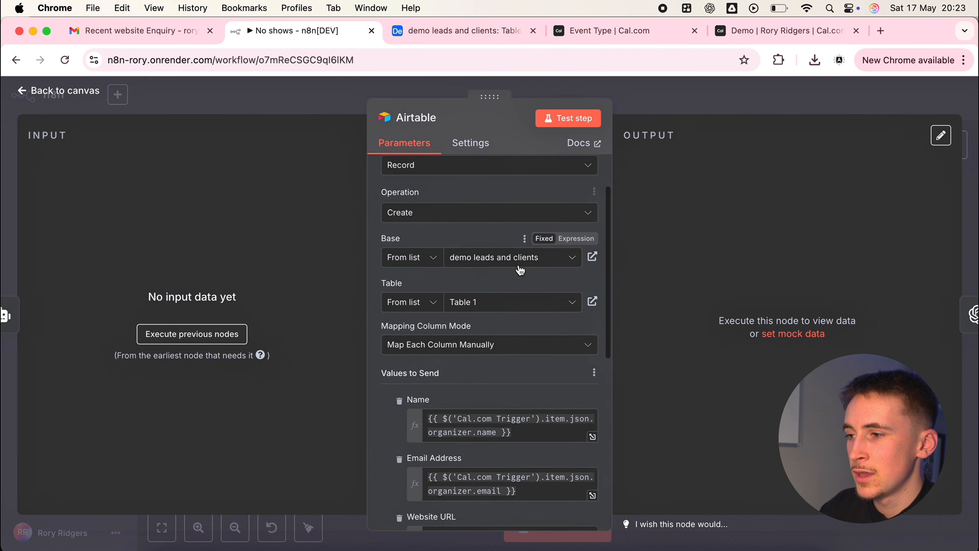
scroll(520, 270, down, 5)
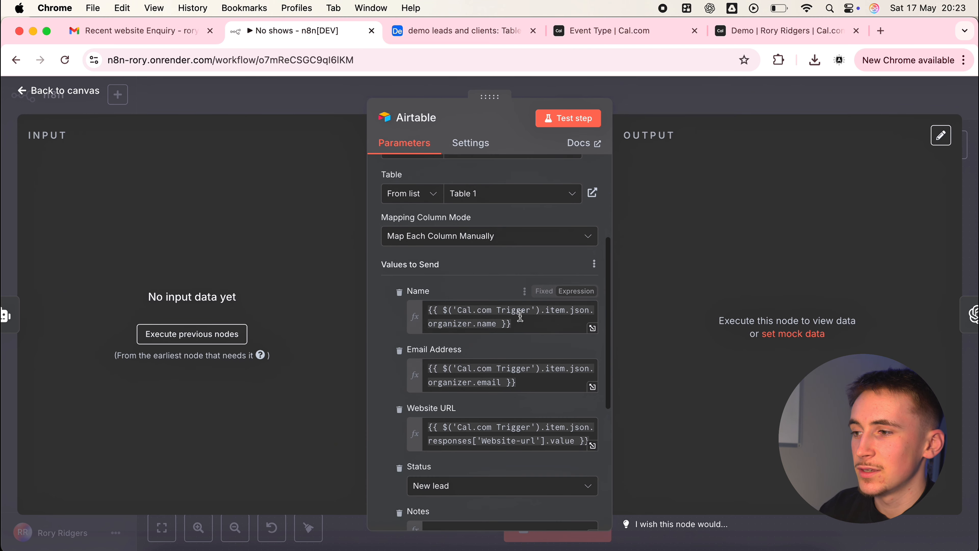
scroll(520, 315, down, 4)
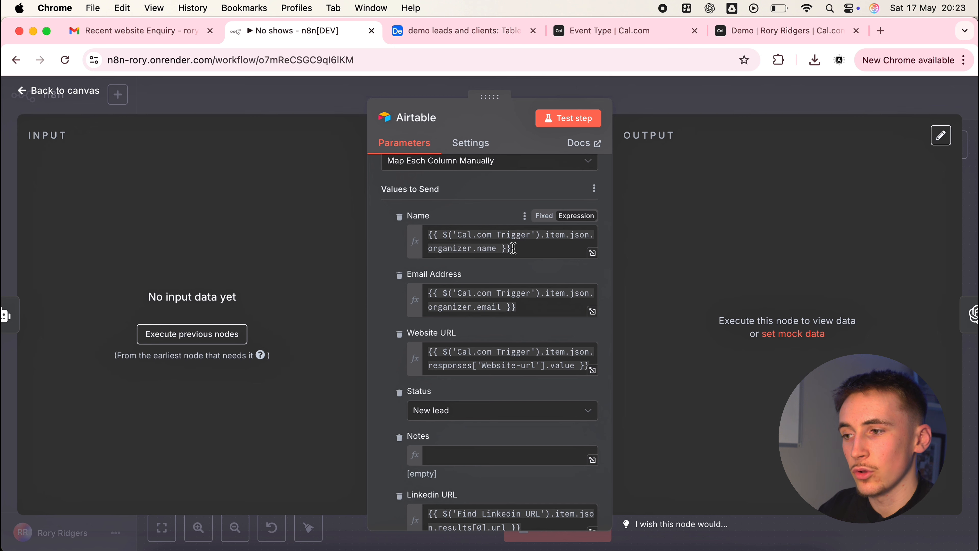
scroll(514, 250, down, 5)
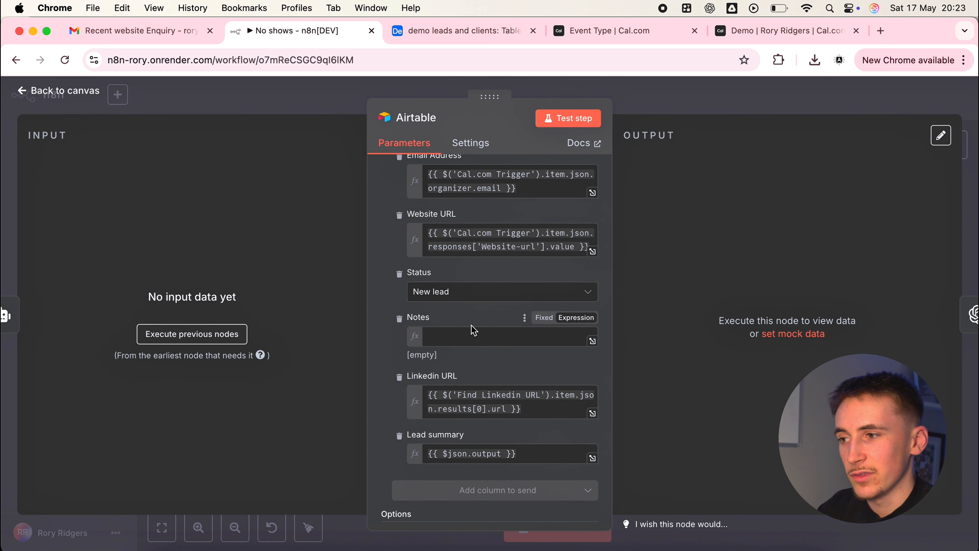
scroll(476, 330, down, 3)
click(684, 115)
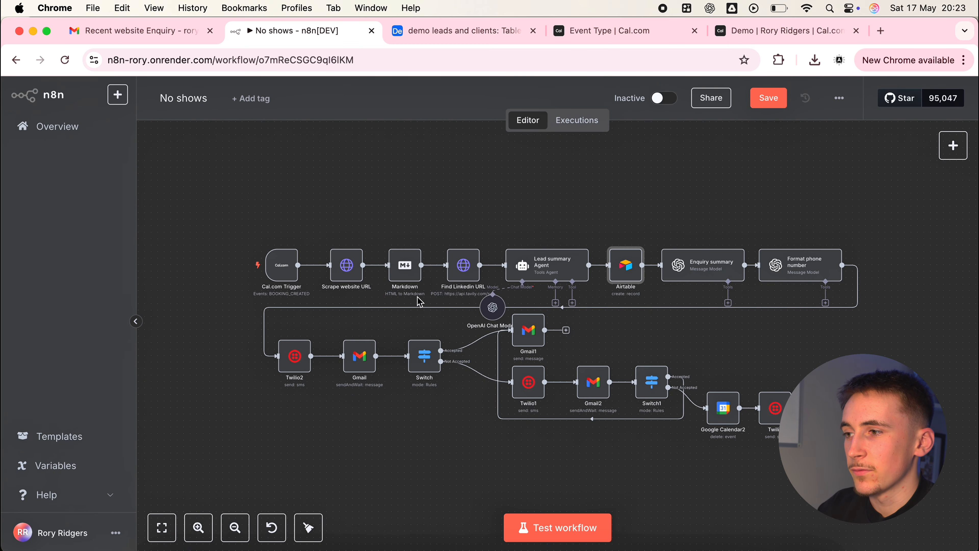
Recheck the Airtable node's remaining mappings down to Lead summary, and look at the leads table once more
double_click(625, 266)
scroll(467, 354, down, 10)
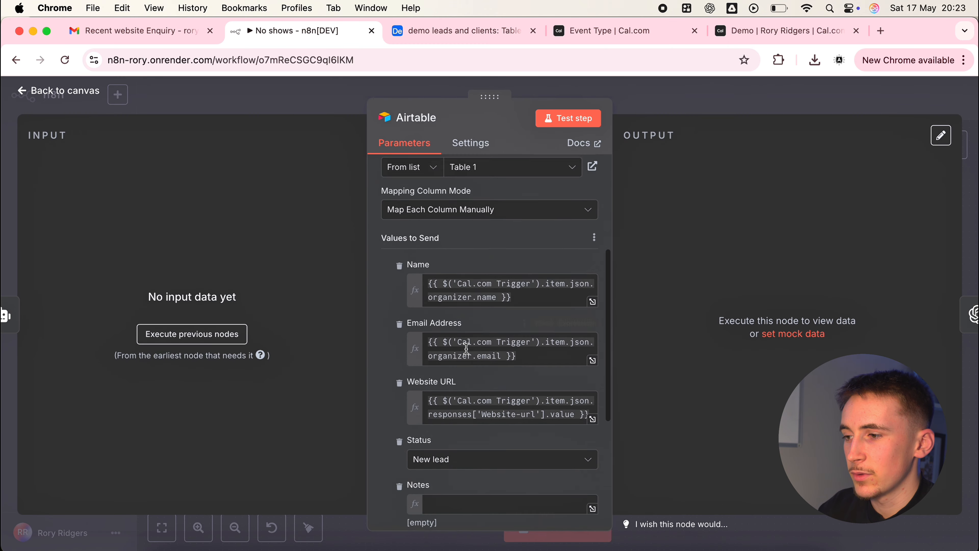
click(654, 111)
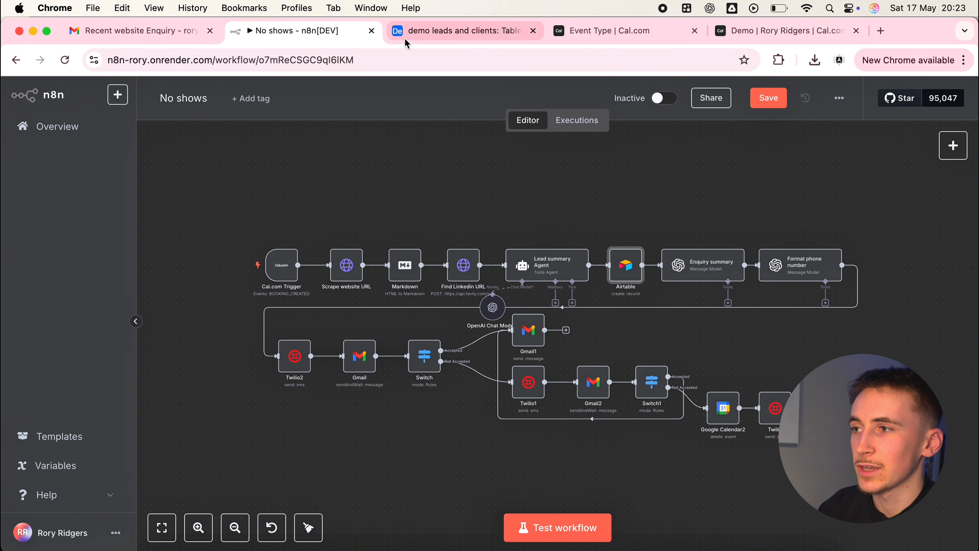
click(458, 30)
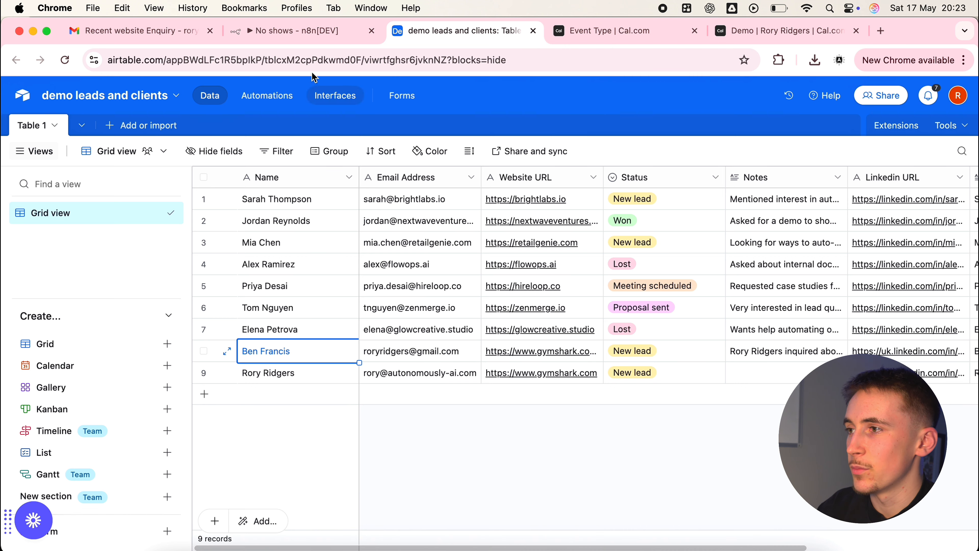
click(295, 40)
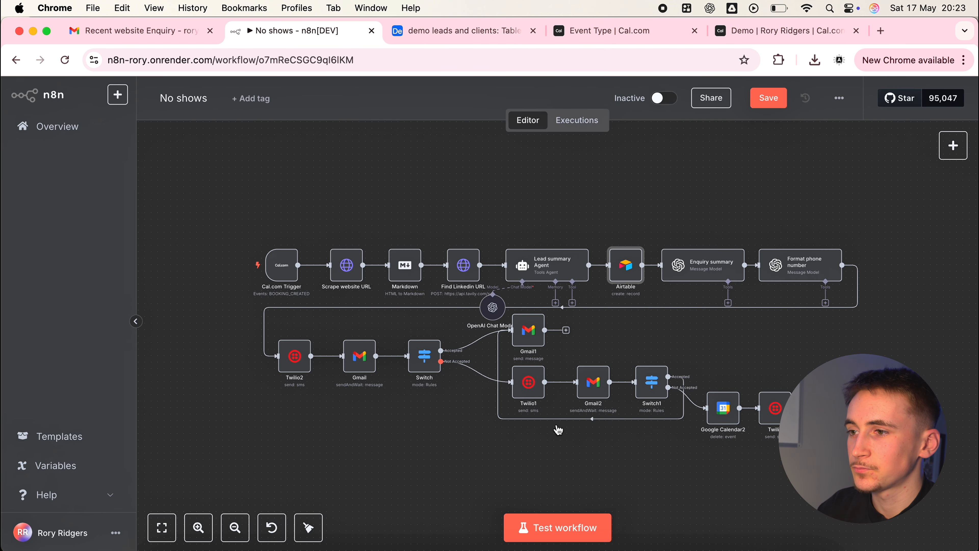
Read the Enquiry summary node's full prompt, focusing on its Lead summary and Enquiry expressions, and return to the canvas
double_click(694, 274)
scroll(559, 347, down, 5)
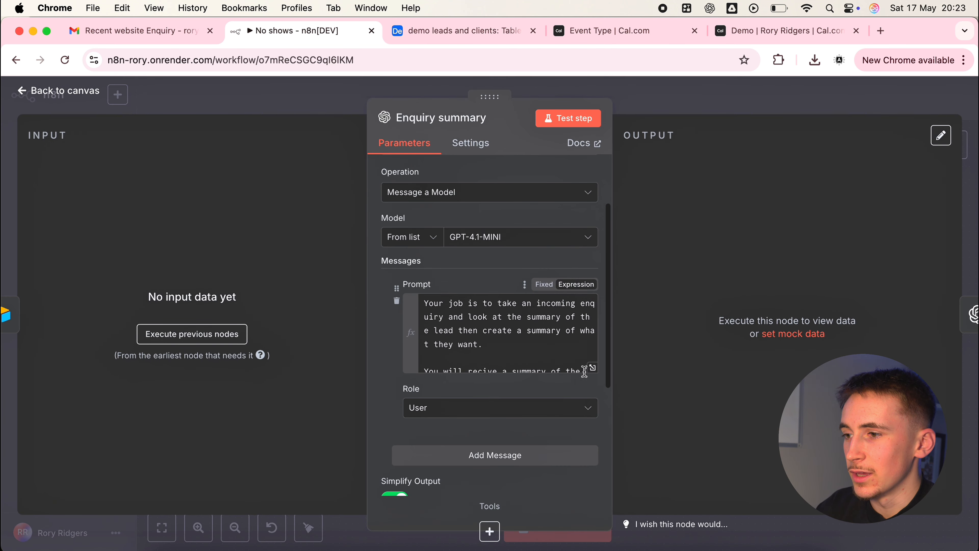
click(592, 368)
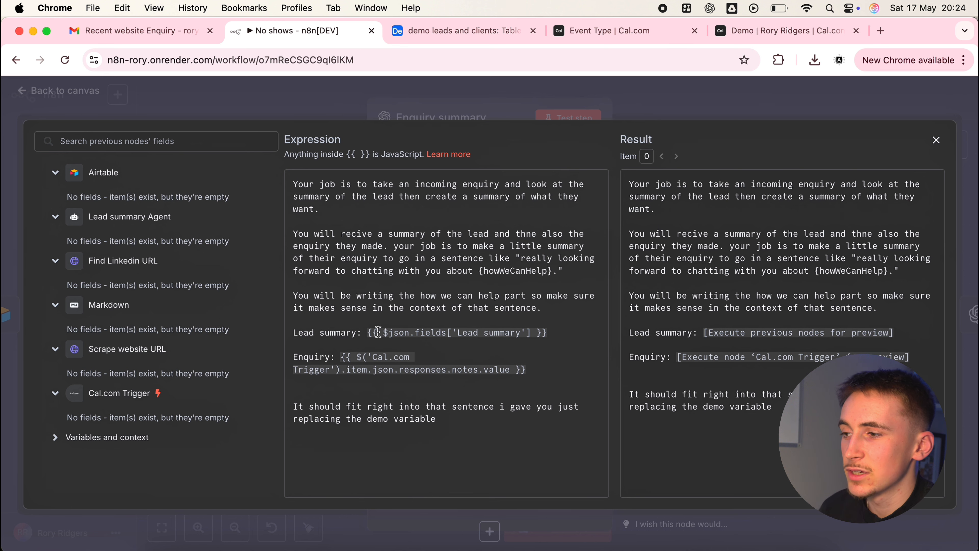
drag(366, 331, 385, 337)
drag(417, 361, 531, 374)
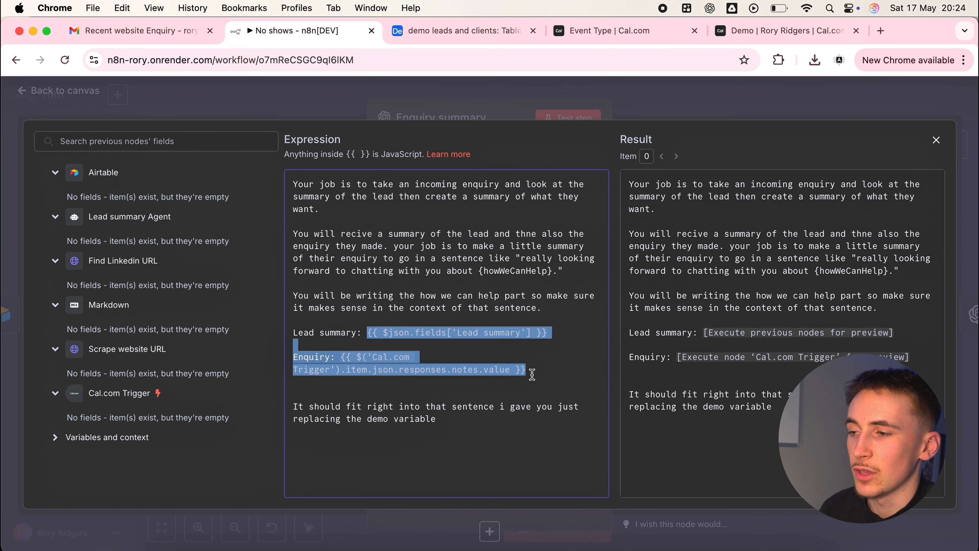
click(542, 371)
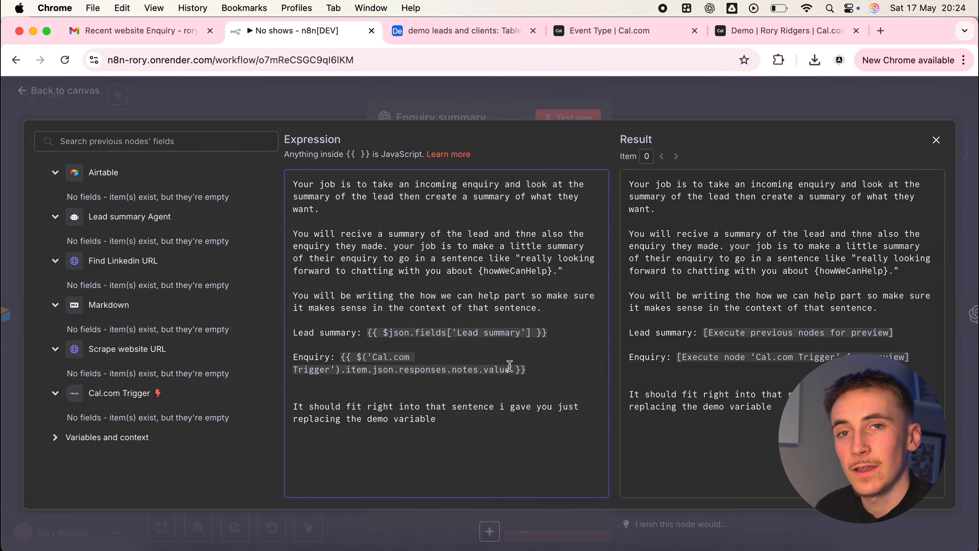
click(654, 106)
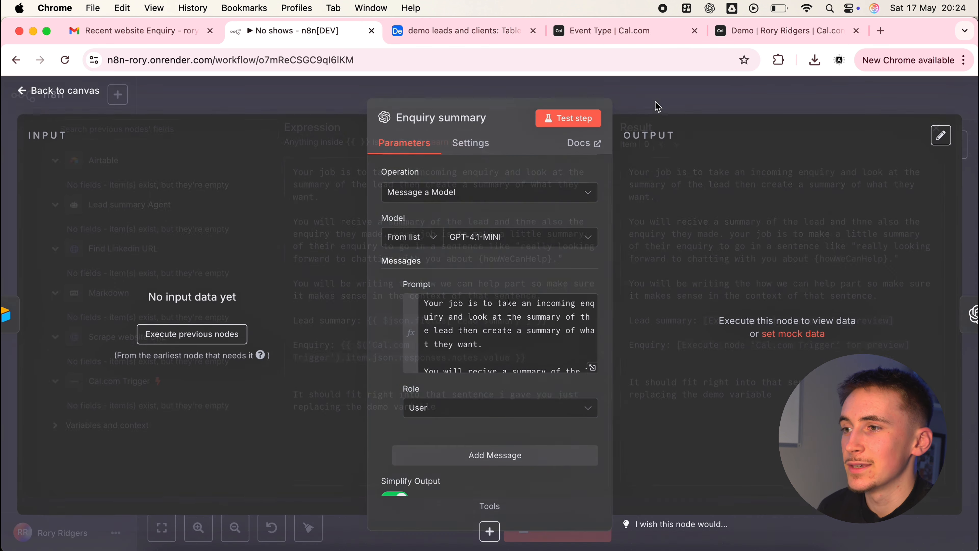
click(656, 105)
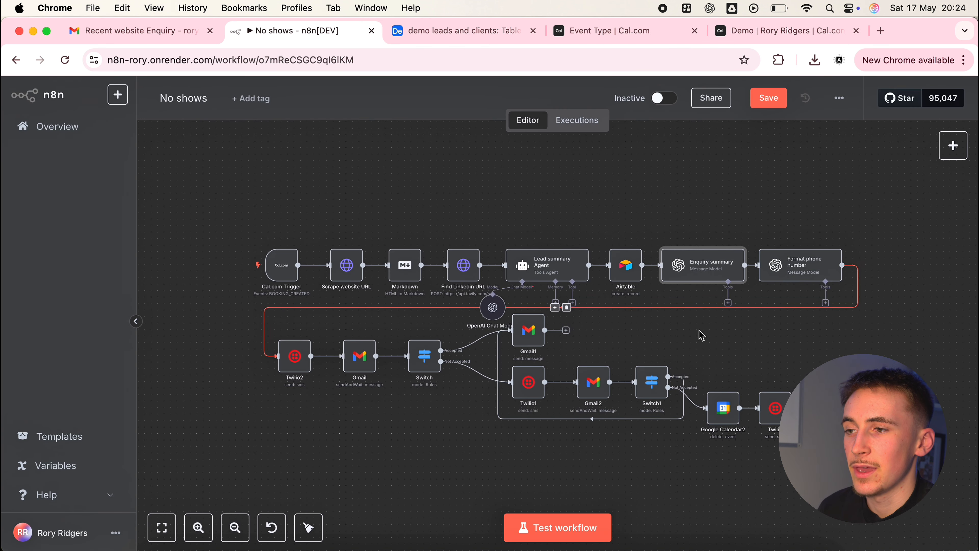
click(703, 338)
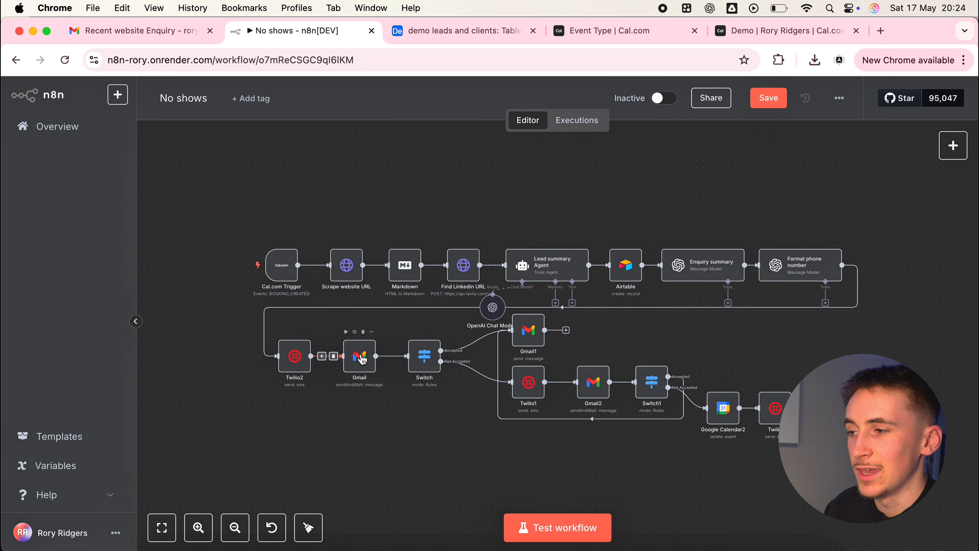
Review the Format phone number node's model and country-code formatting prompt, and return to the canvas
double_click(792, 273)
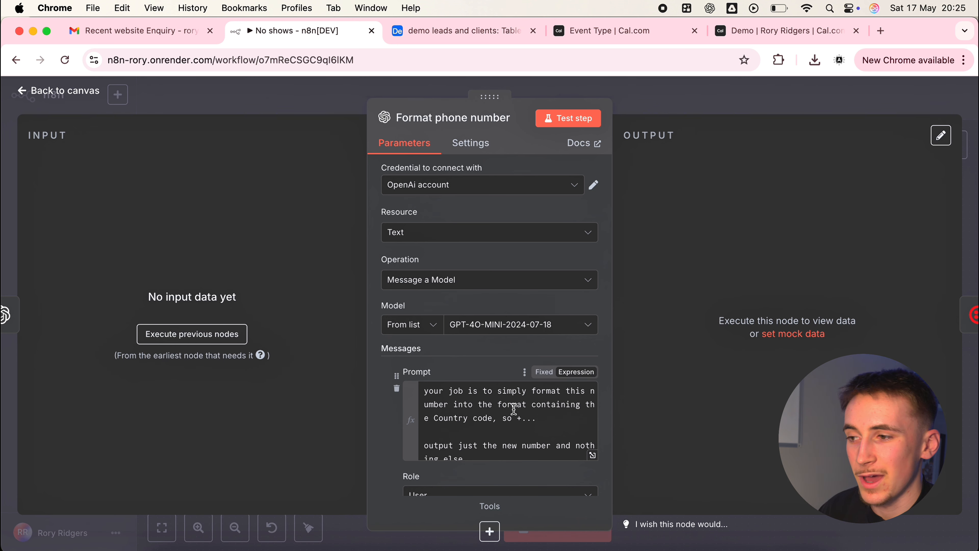
scroll(515, 407, down, 1)
scroll(514, 409, up, 1)
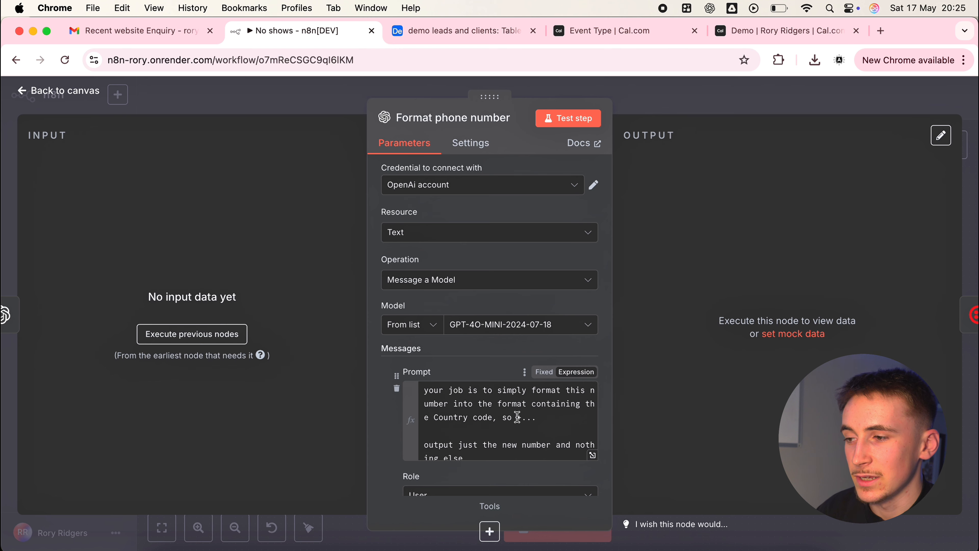
click(673, 101)
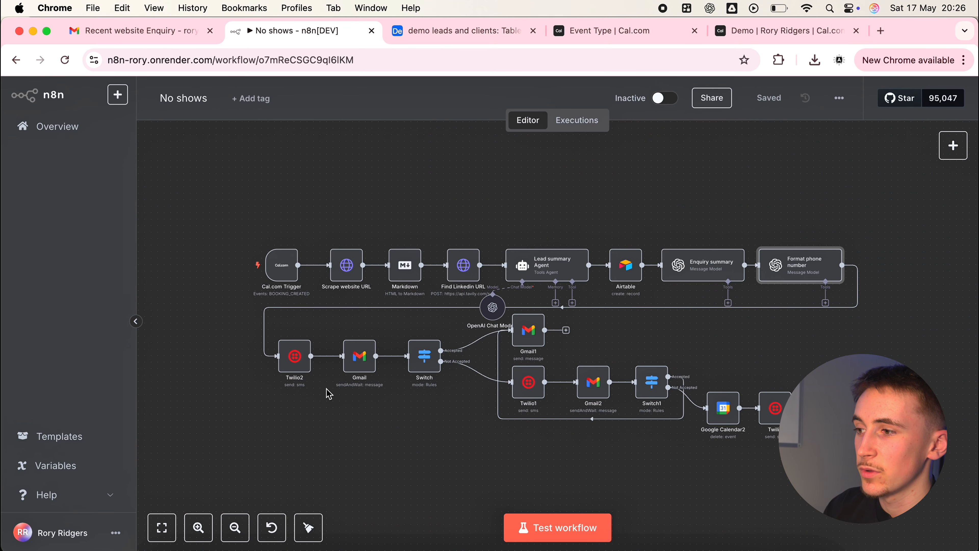
Open the Twilio2 node and bring up the form for a new Twilio API credential
double_click(295, 363)
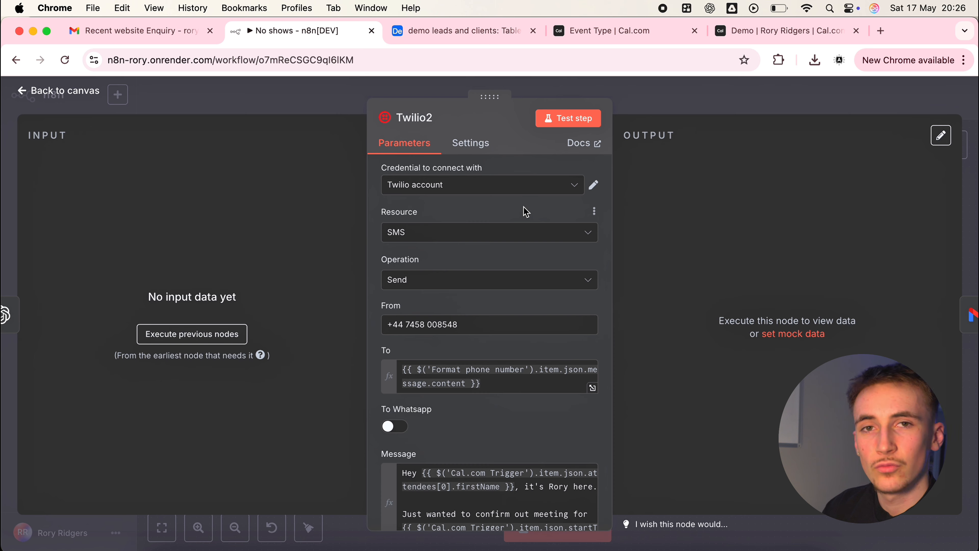
click(507, 189)
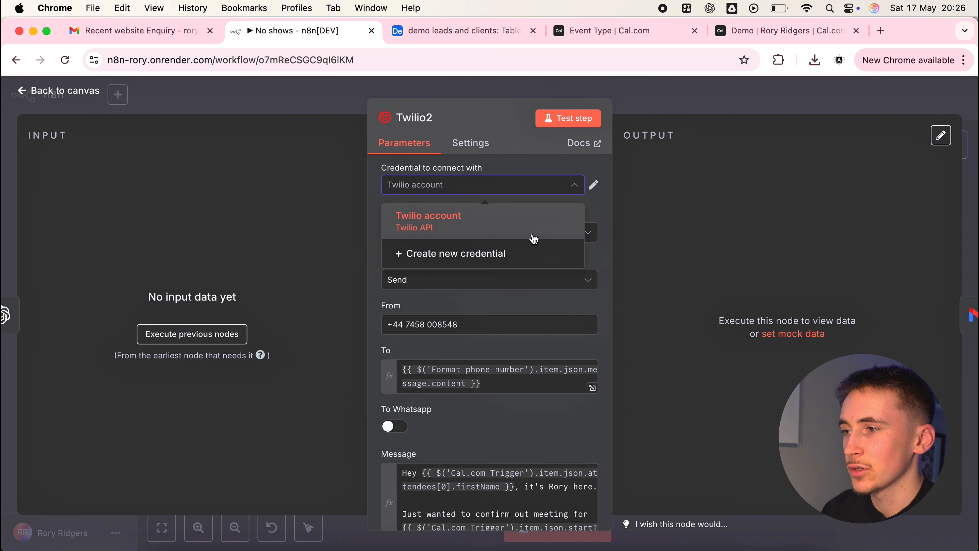
click(485, 253)
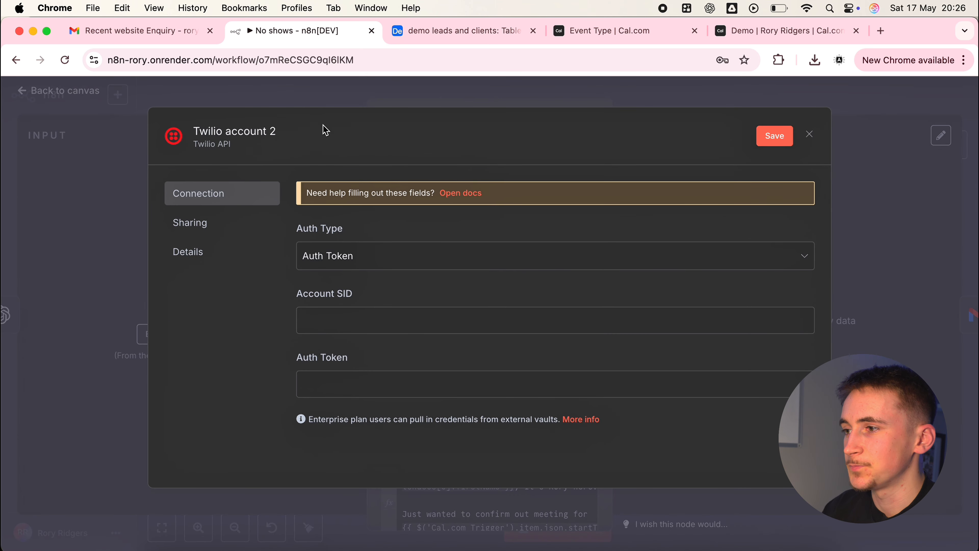
Read the Account SID and Auth Token requirements in n8n's Twilio credentials docs, and close the blank credential form without saving
click(458, 193)
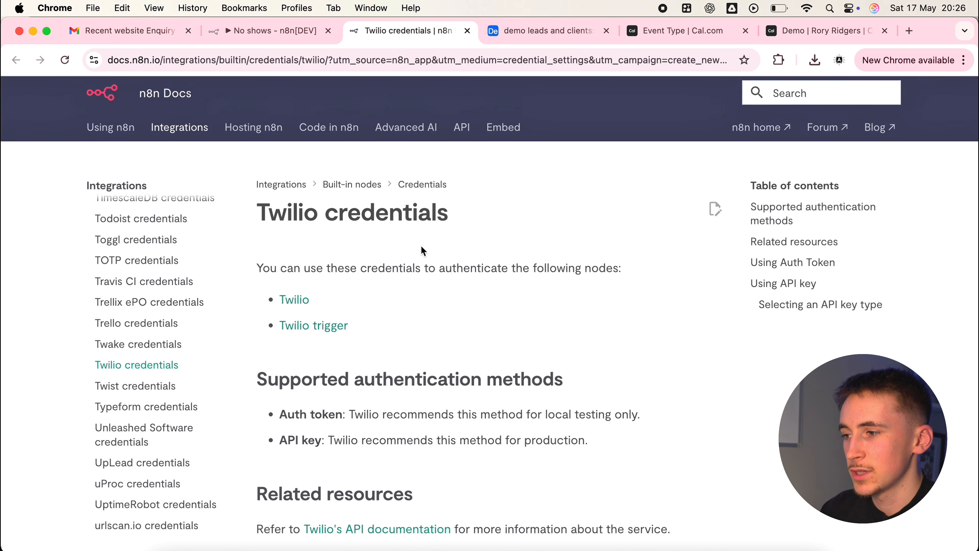
scroll(424, 252, down, 5)
scroll(424, 251, down, 3)
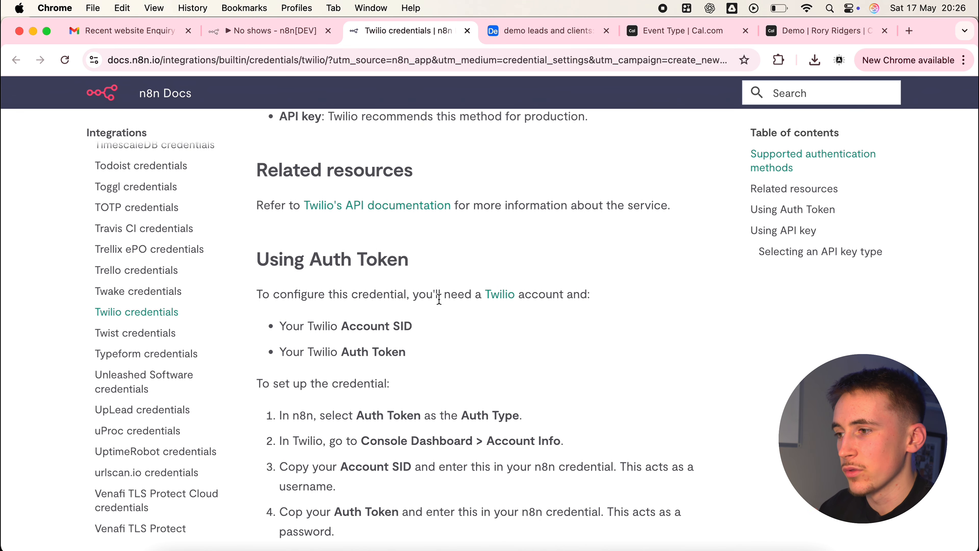
drag(341, 328, 437, 335)
click(440, 337)
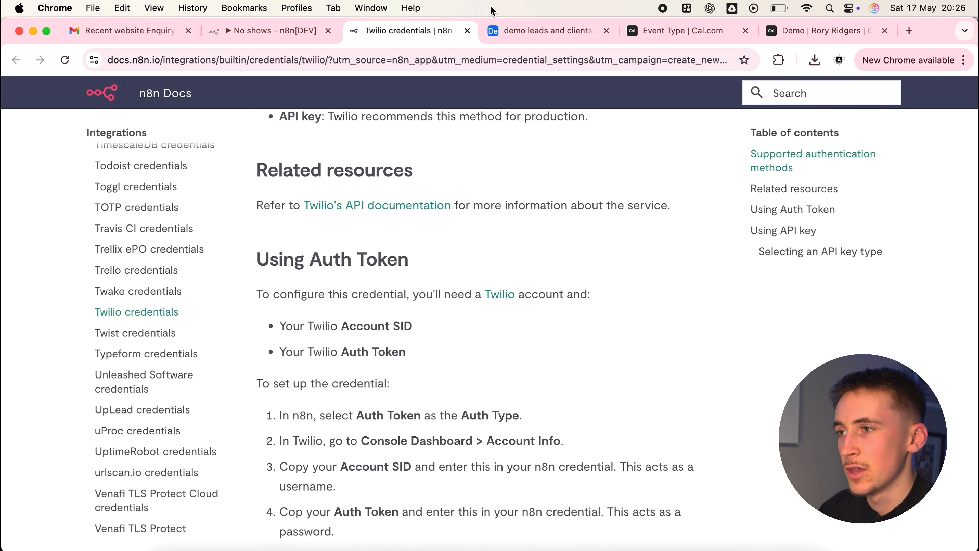
click(468, 31)
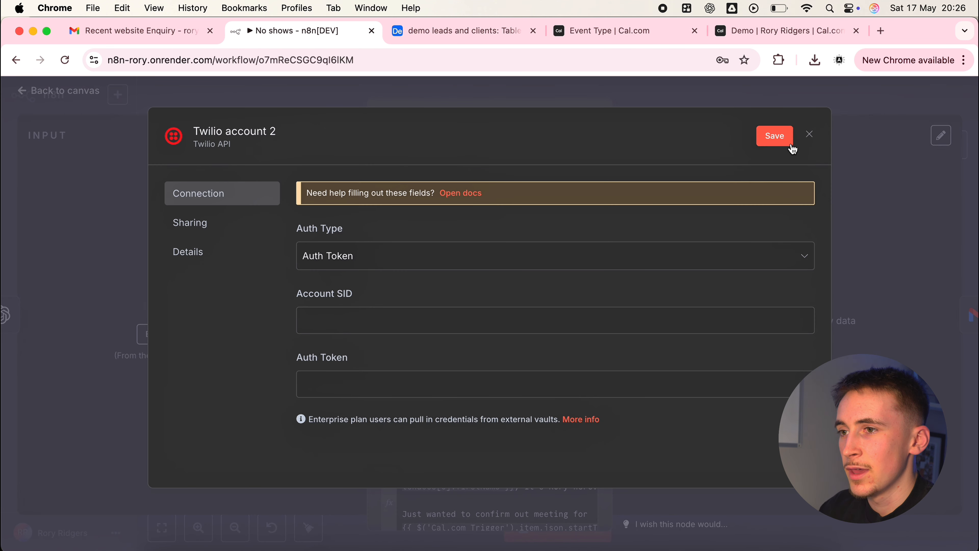
click(807, 133)
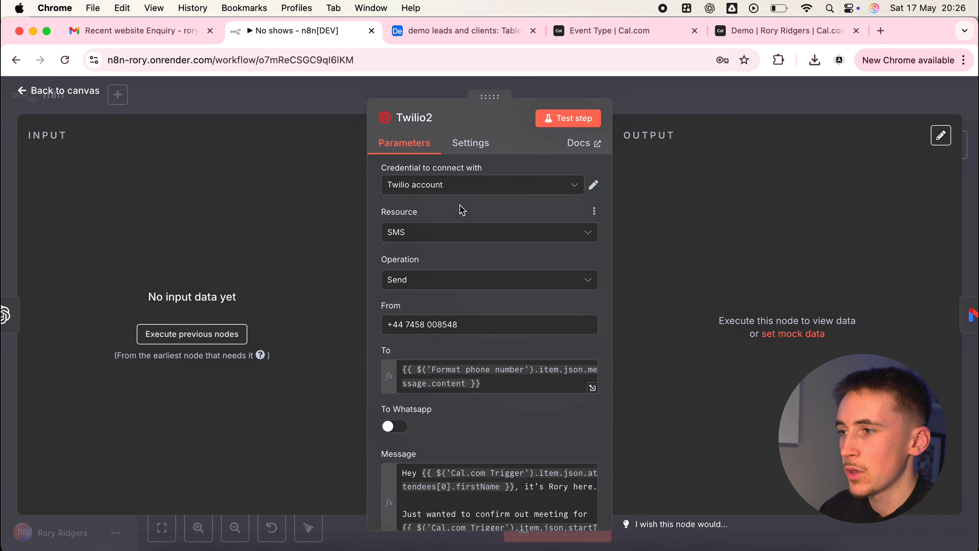
Check the Twilio2 node's sender number and its To expression from Format phone number, and return to the canvas
scroll(458, 278, down, 2)
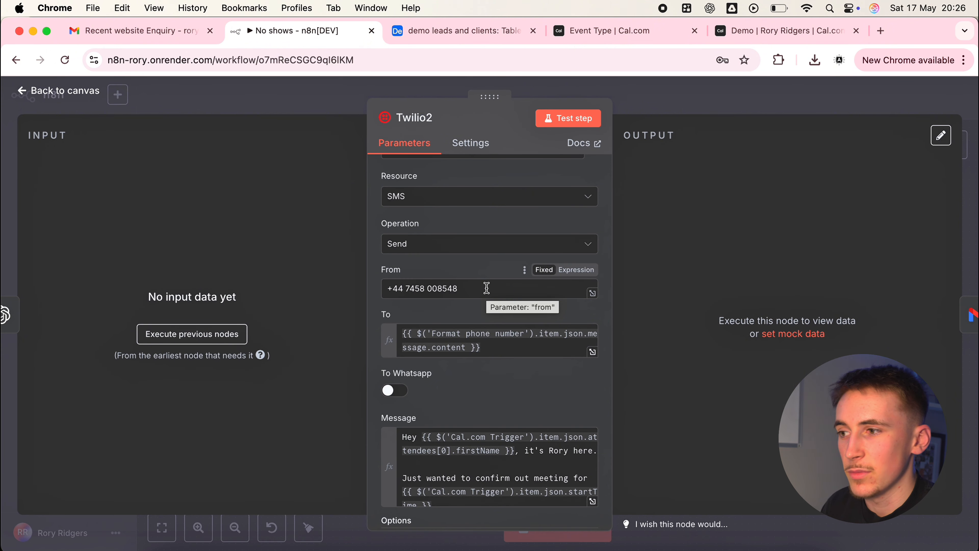
click(503, 349)
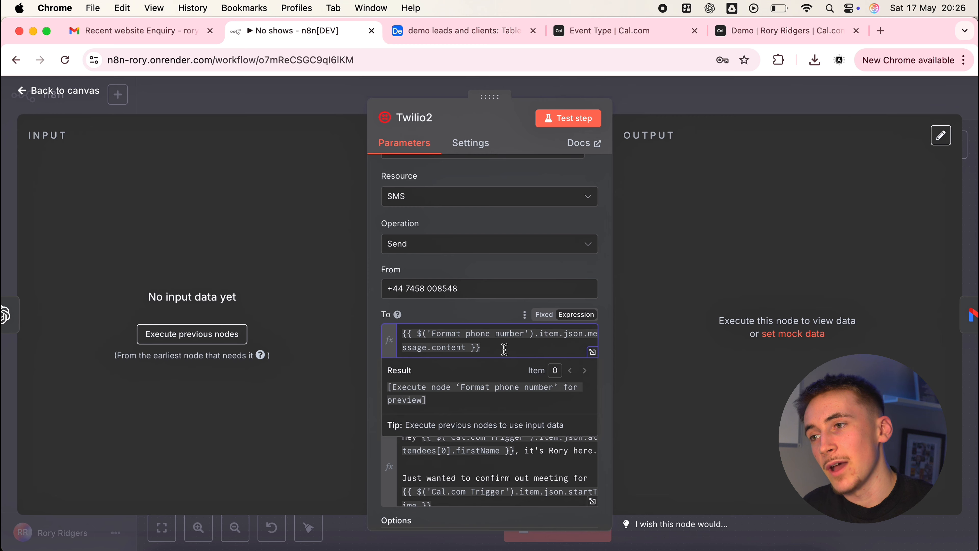
click(651, 94)
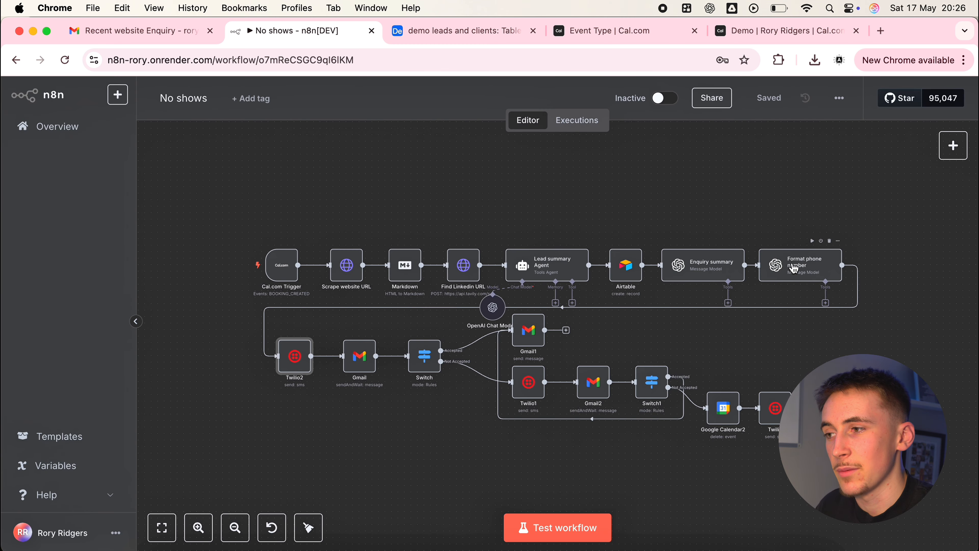
Reopen the Twilio2 node and enlarge its Message expression to read the full SMS confirmation text
mouse_move(276, 246)
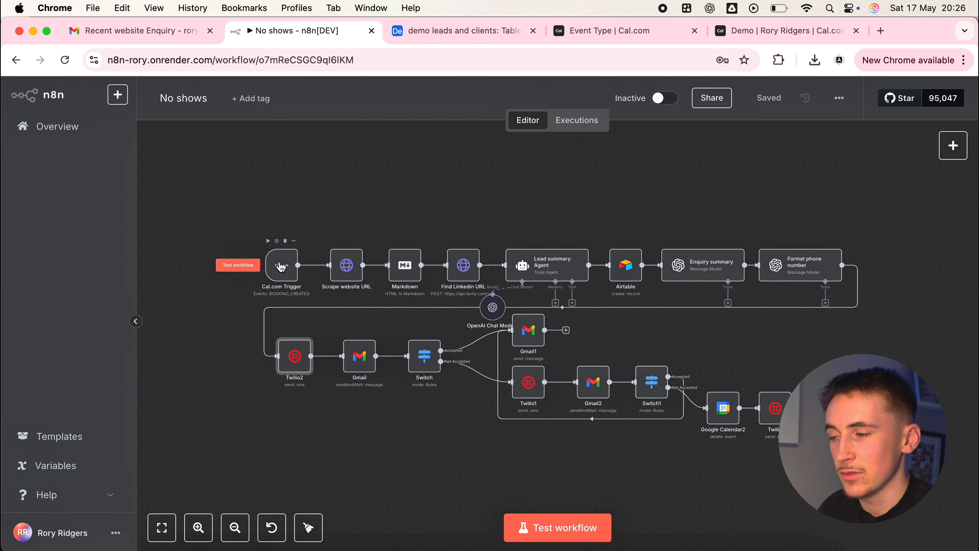
mouse_move(770, 242)
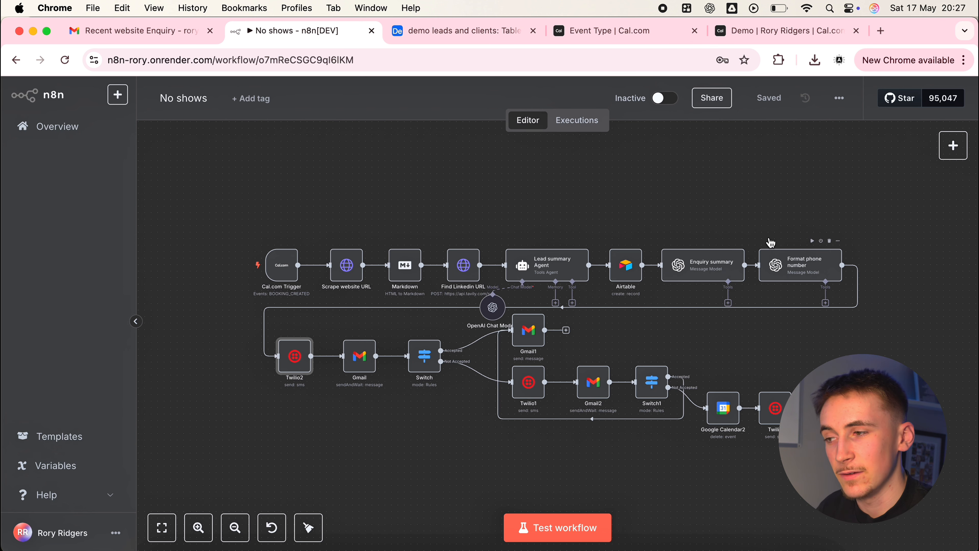
double_click(289, 357)
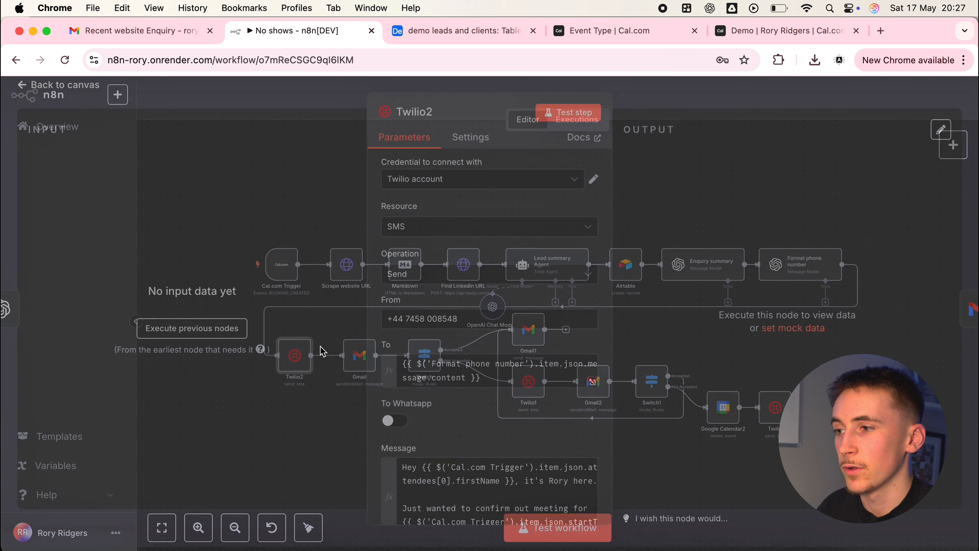
scroll(506, 317, down, 4)
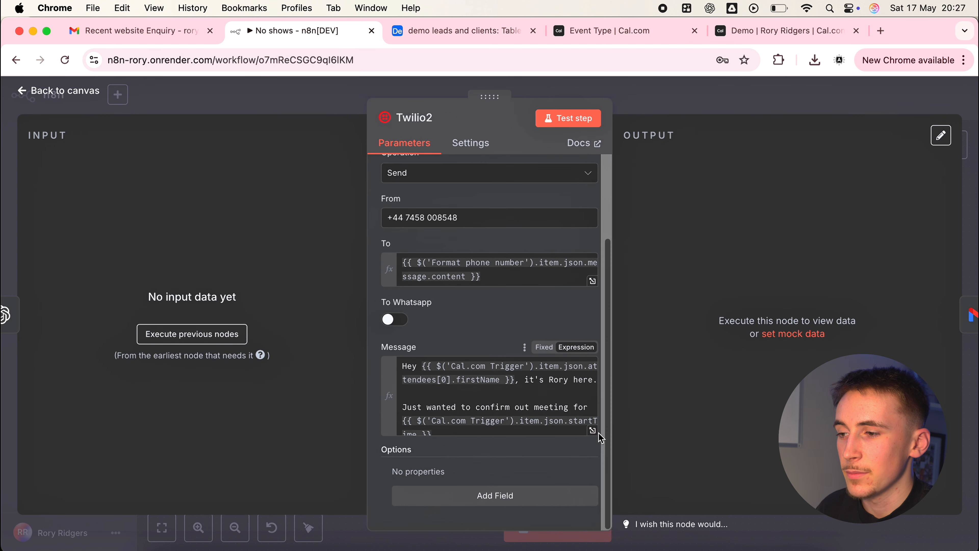
click(592, 430)
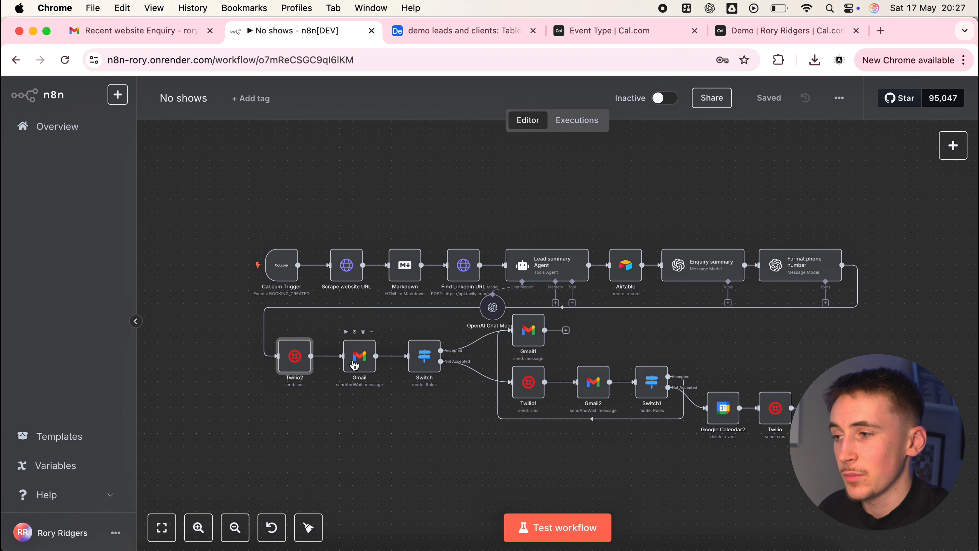
Review the Gmail node's operation, recipient expression and subject, and enlarge its Message expression
double_click(354, 365)
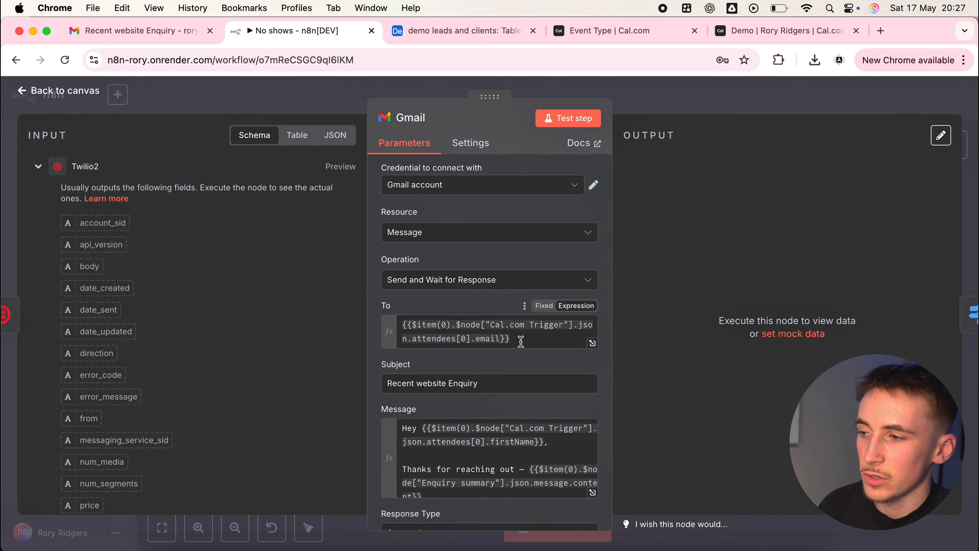
scroll(521, 338, down, 3)
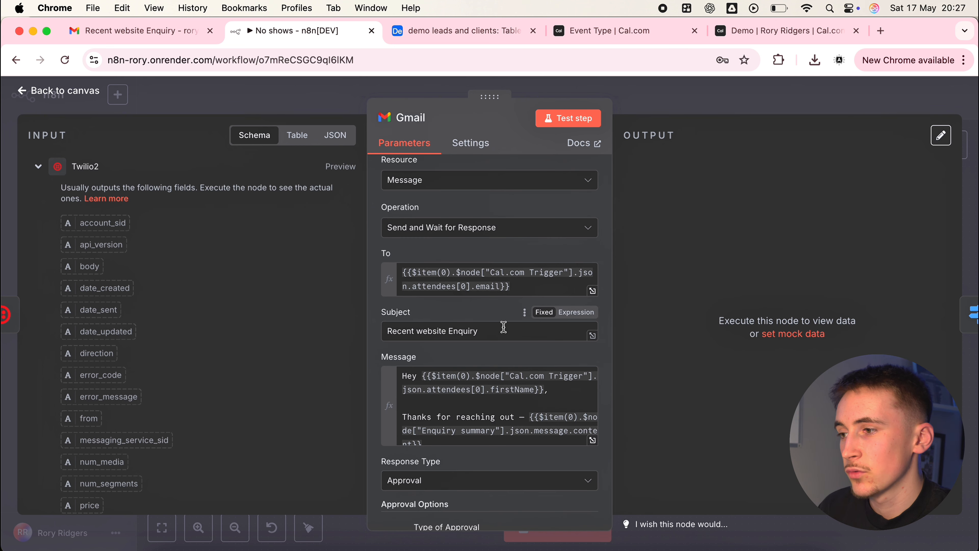
scroll(501, 326, down, 2)
click(592, 397)
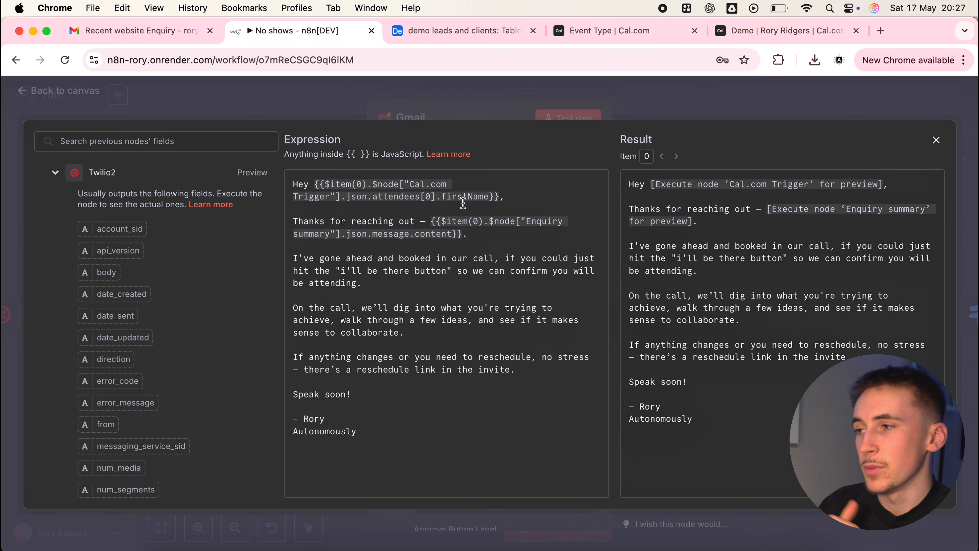
Read the Gmail confirmation message, focusing on the Enquiry summary variable, the booked-call line and the reschedule note, and close the expanded editor
drag(435, 212, 466, 234)
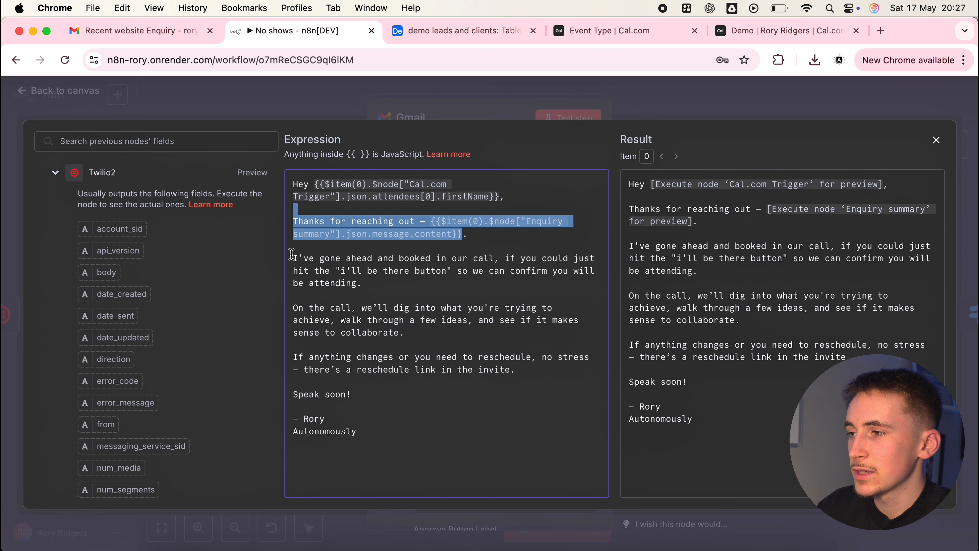
drag(293, 258, 383, 258)
click(382, 259)
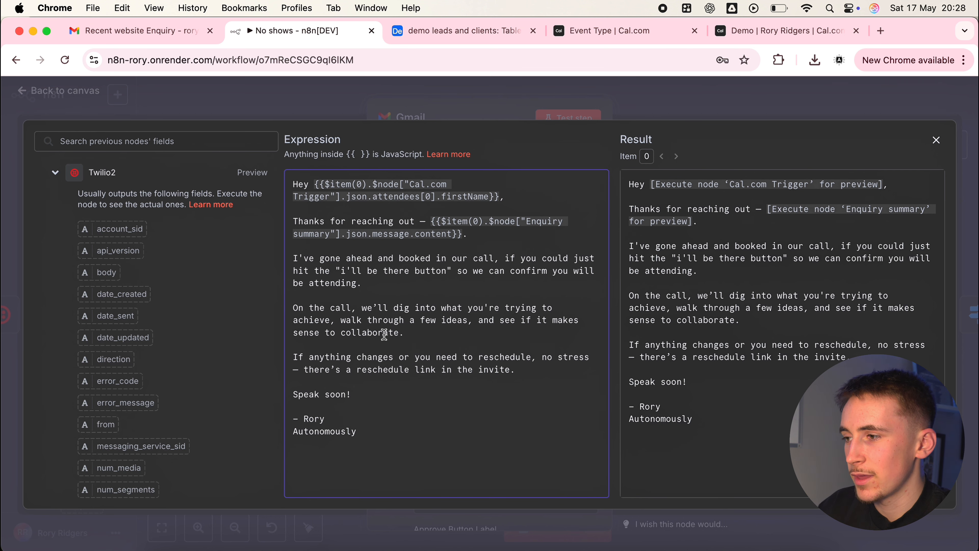
drag(367, 356, 501, 363)
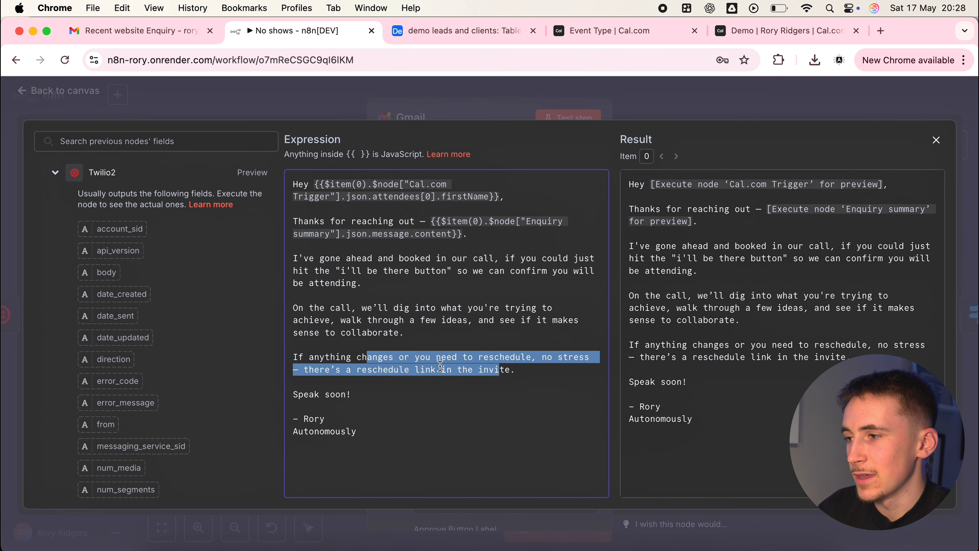
click(359, 379)
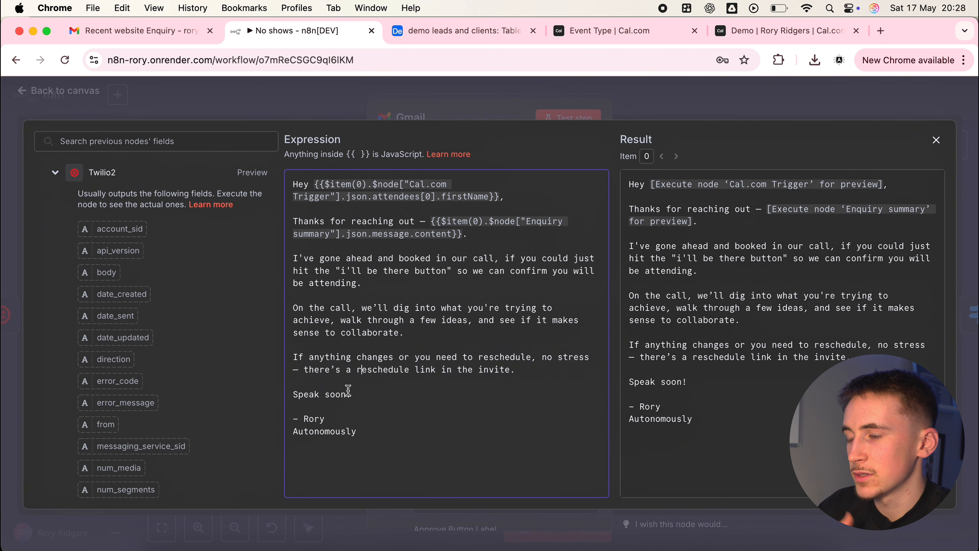
click(577, 110)
Review the Gmail node's response type and its approval options, including the approve and disapprove button labels and styles, and return to the canvas
scroll(486, 308, down, 2)
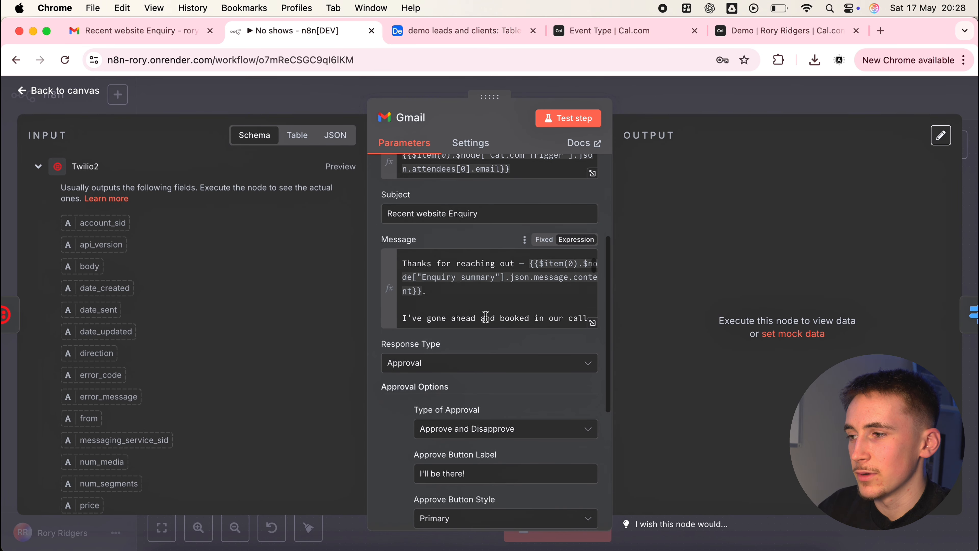
scroll(474, 322, down, 1)
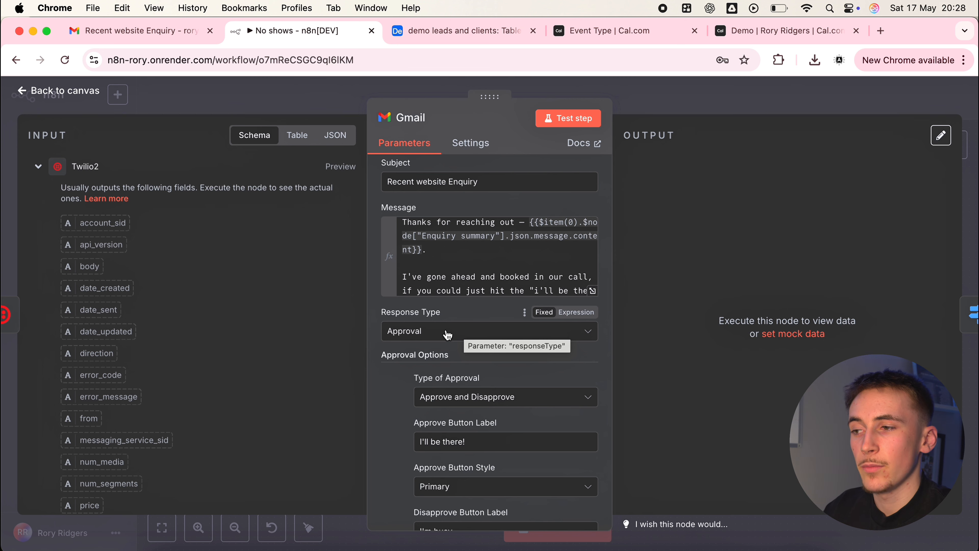
scroll(447, 335, down, 2)
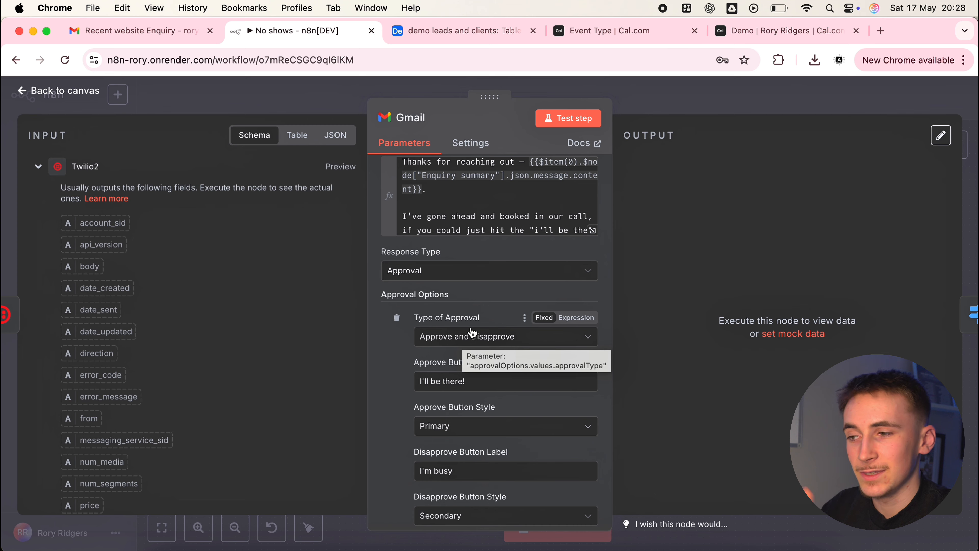
scroll(472, 332, down, 1)
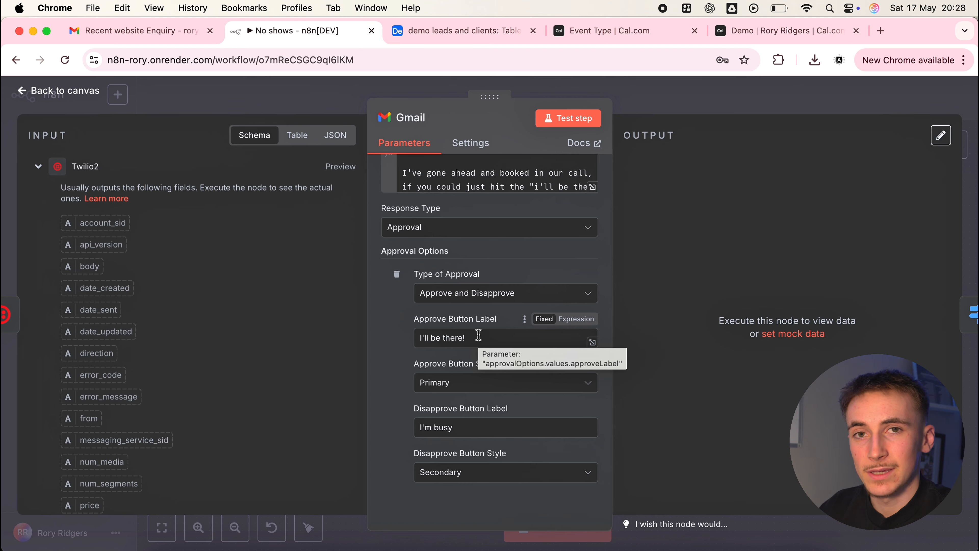
click(644, 89)
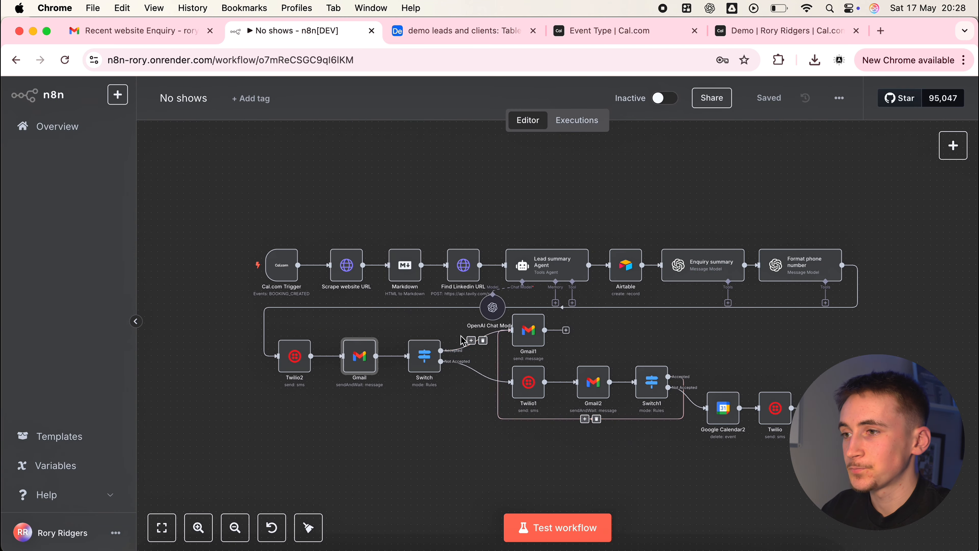
Inspect the Switch node's routing rules for the approved value and their output names, and return to the canvas
double_click(430, 363)
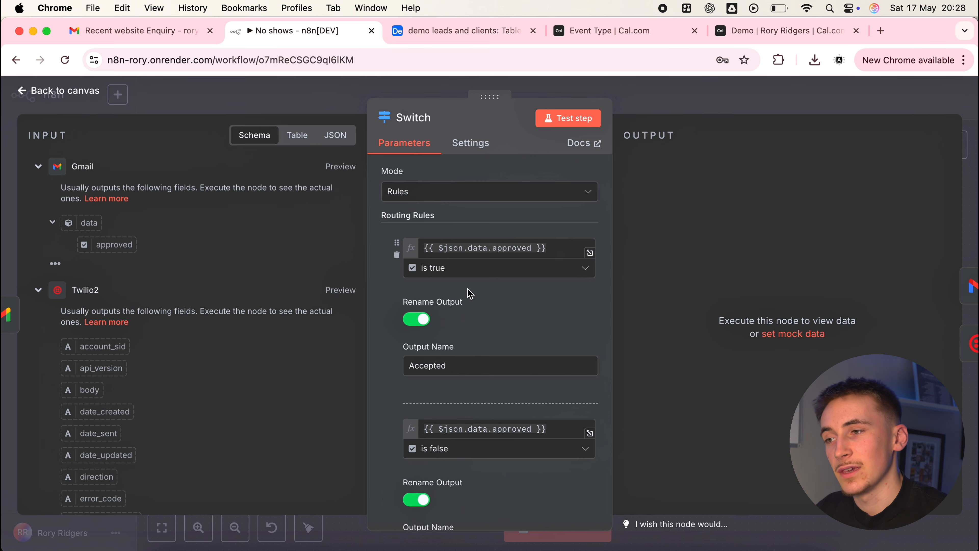
click(649, 109)
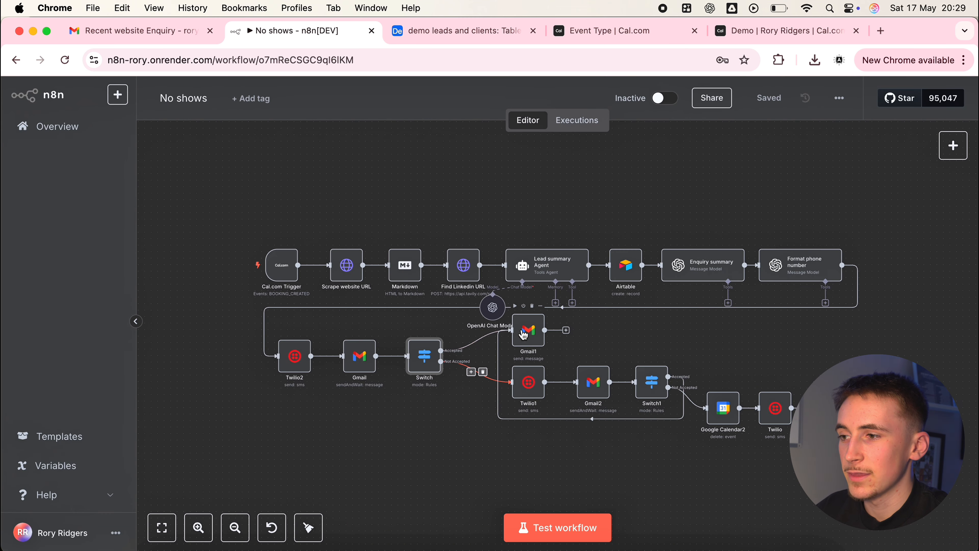
Review the Gmail1 node's recipient, subject and full Message expression, focusing on the line about bringing questions, and return to the canvas
double_click(524, 334)
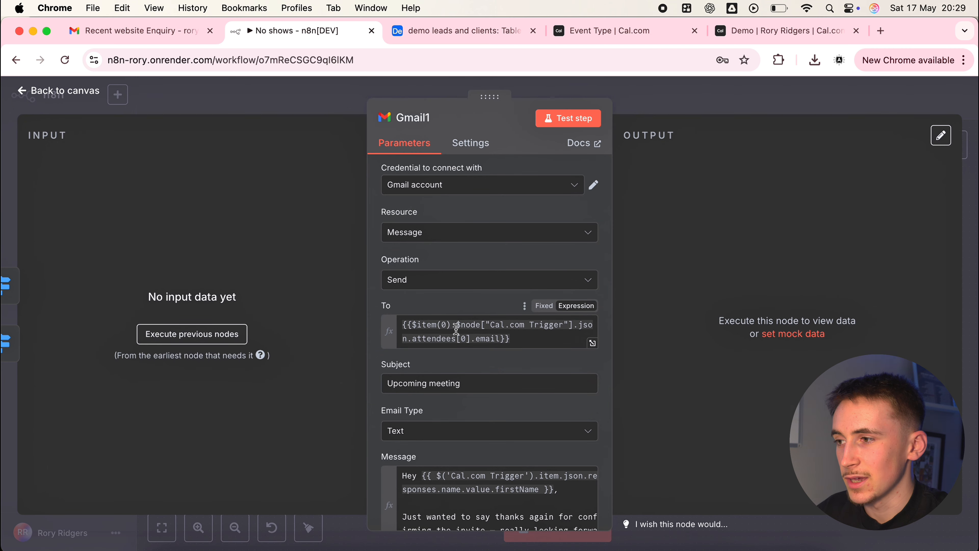
scroll(452, 336, down, 5)
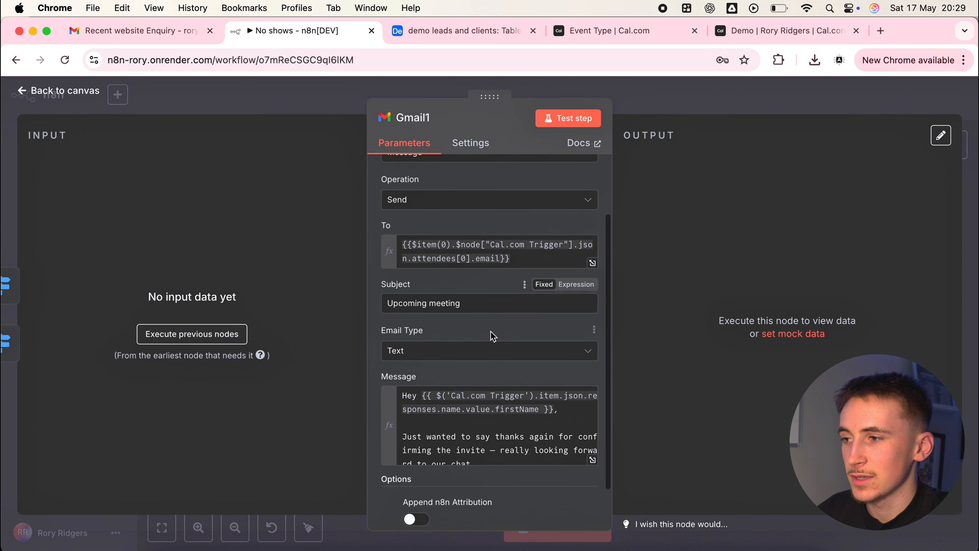
click(592, 460)
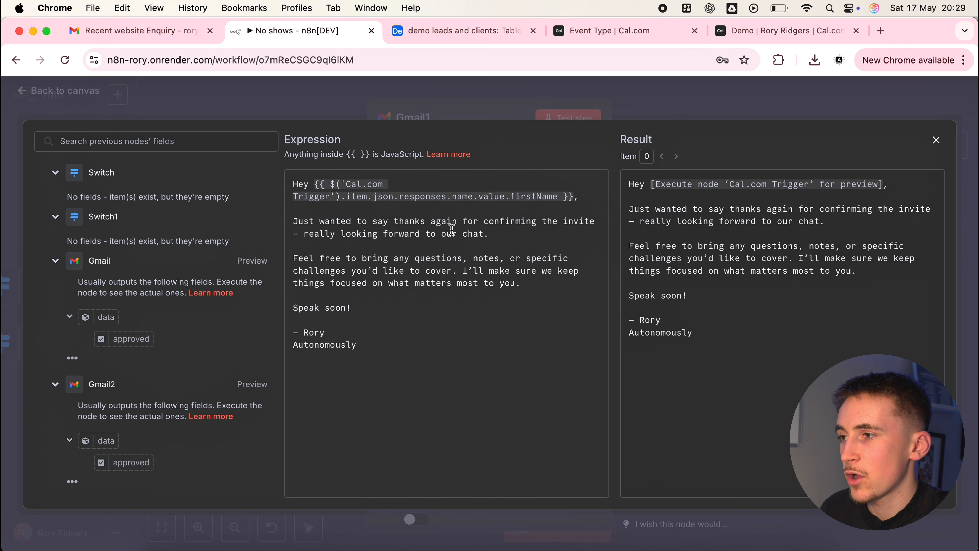
drag(340, 258, 449, 269)
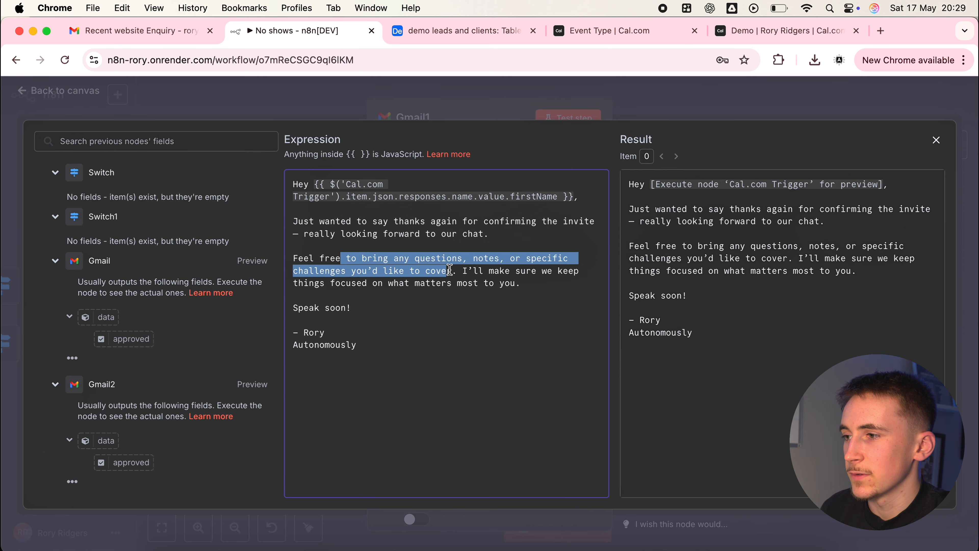
click(462, 270)
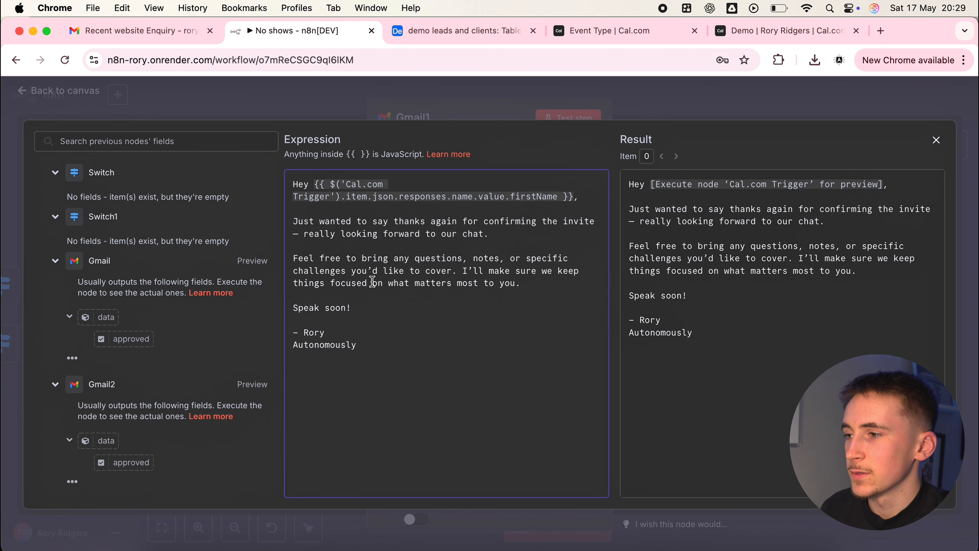
click(655, 105)
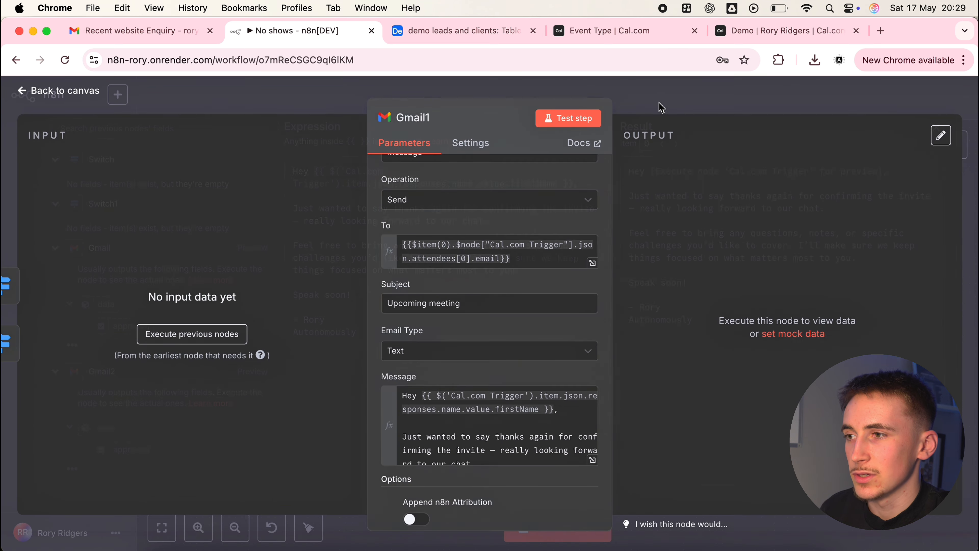
click(661, 105)
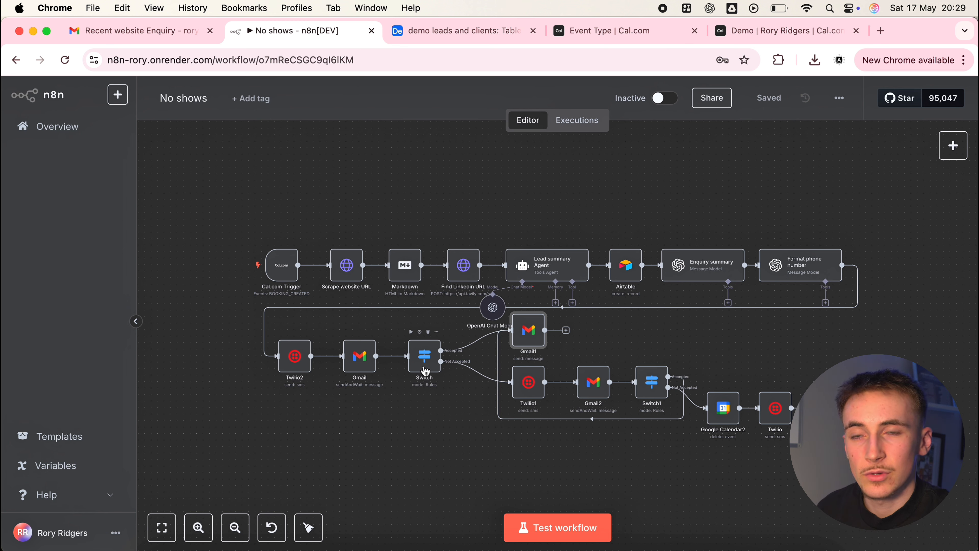
Add a Limit Wait Time option to the Gmail node with an interval of 2 hours, and return to the canvas
double_click(356, 365)
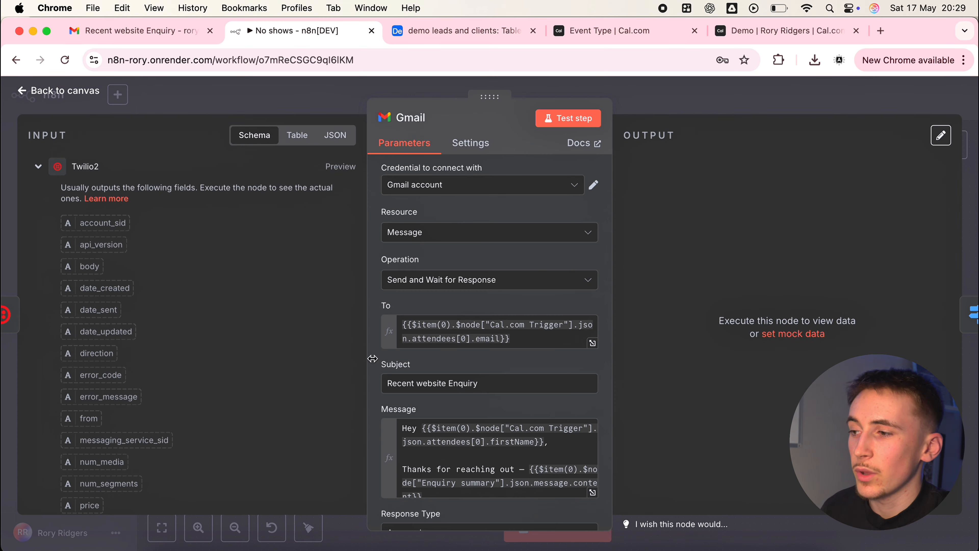
scroll(447, 357, down, 15)
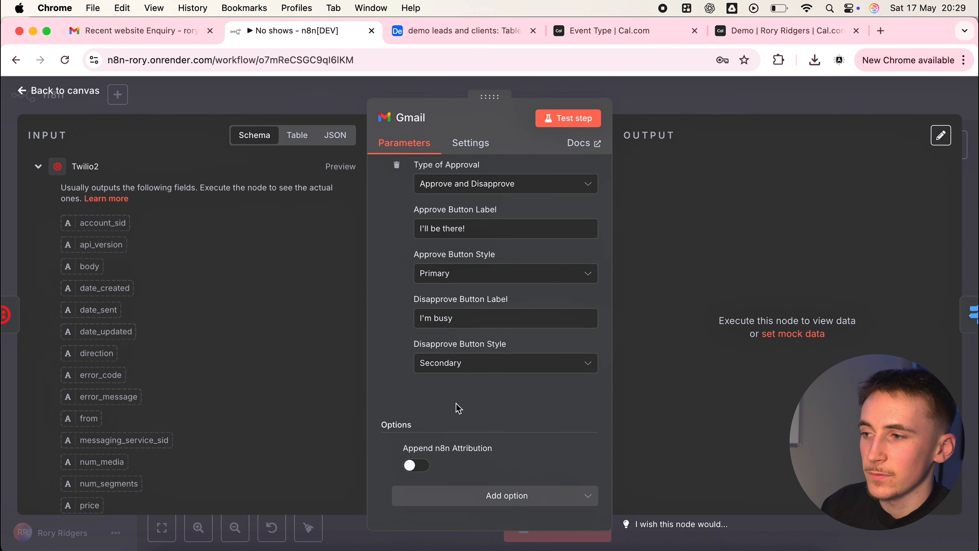
click(509, 506)
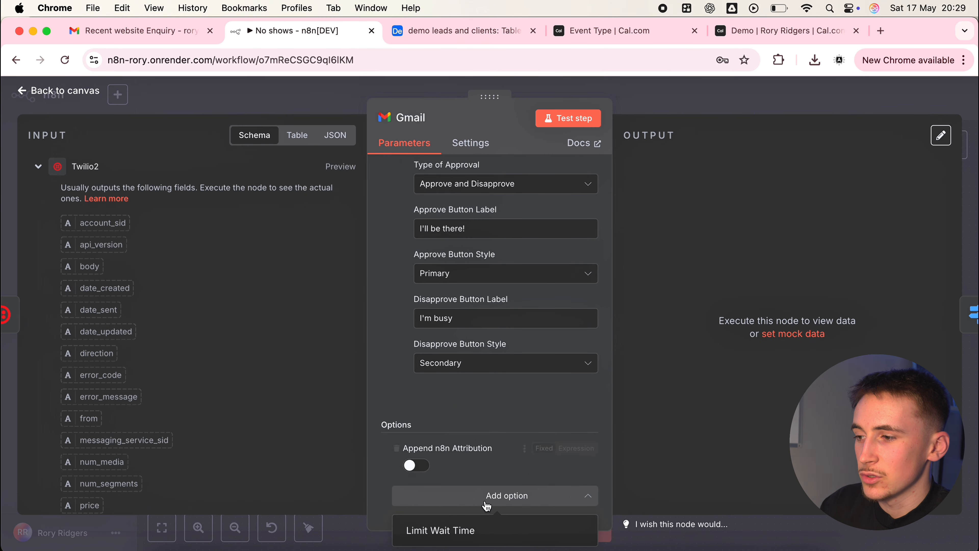
click(490, 535)
scroll(482, 386, down, 3)
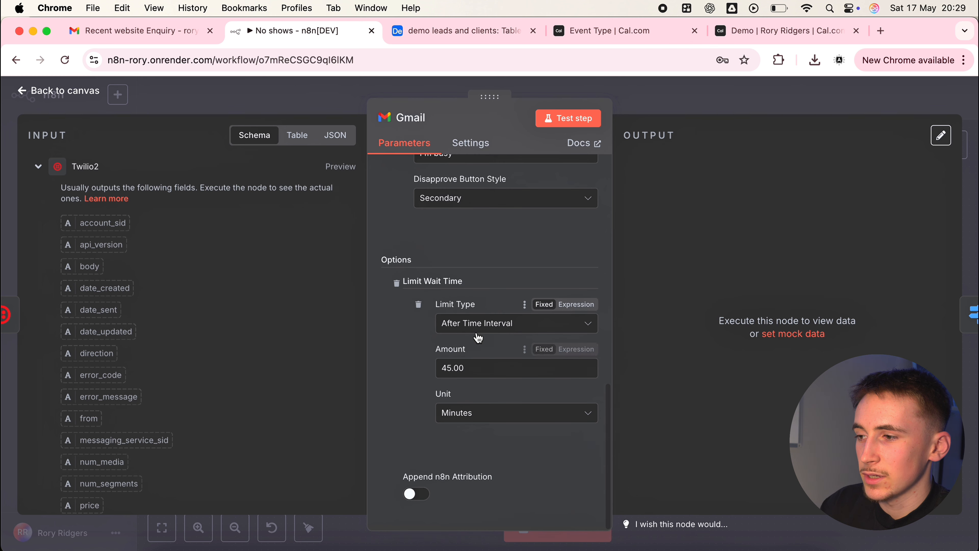
click(484, 413)
click(480, 473)
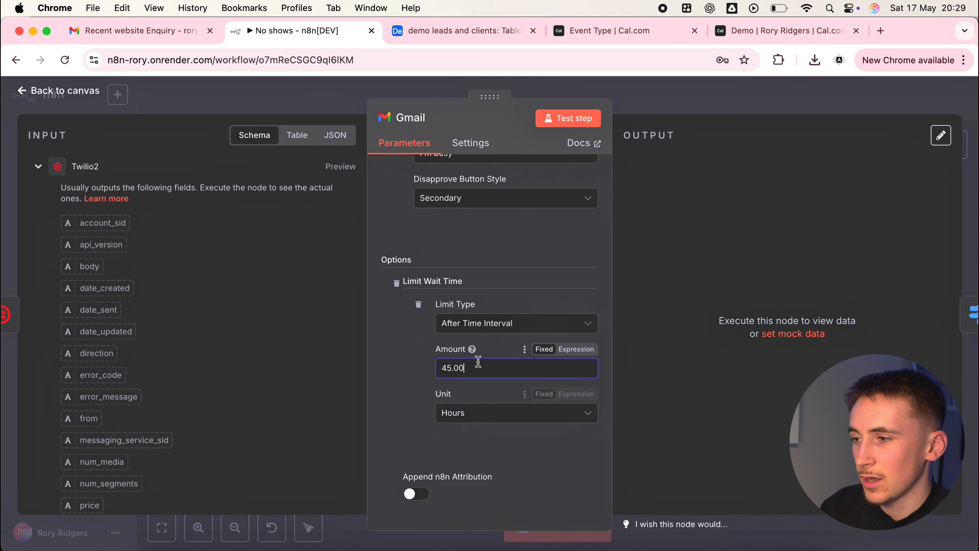
triple_click(478, 367)
text(2)
click(489, 414)
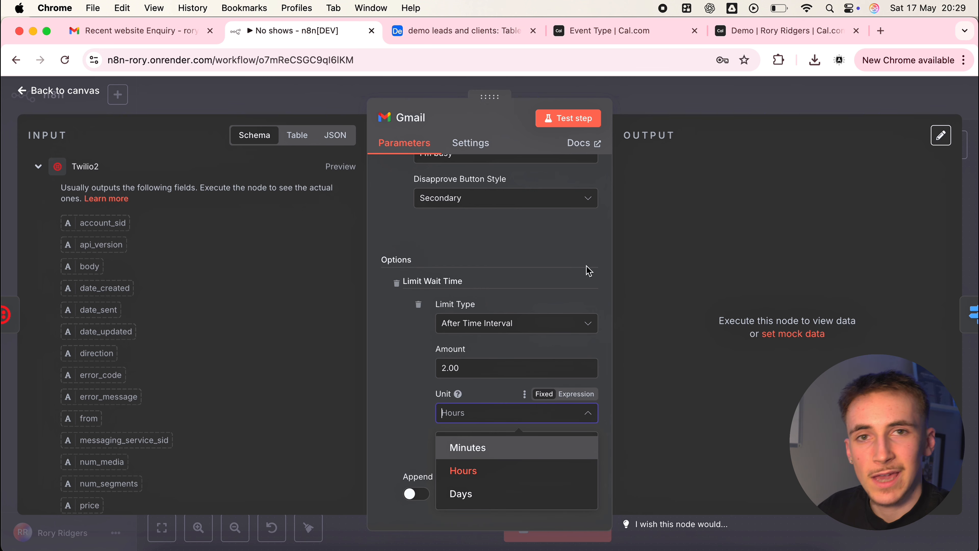
click(630, 106)
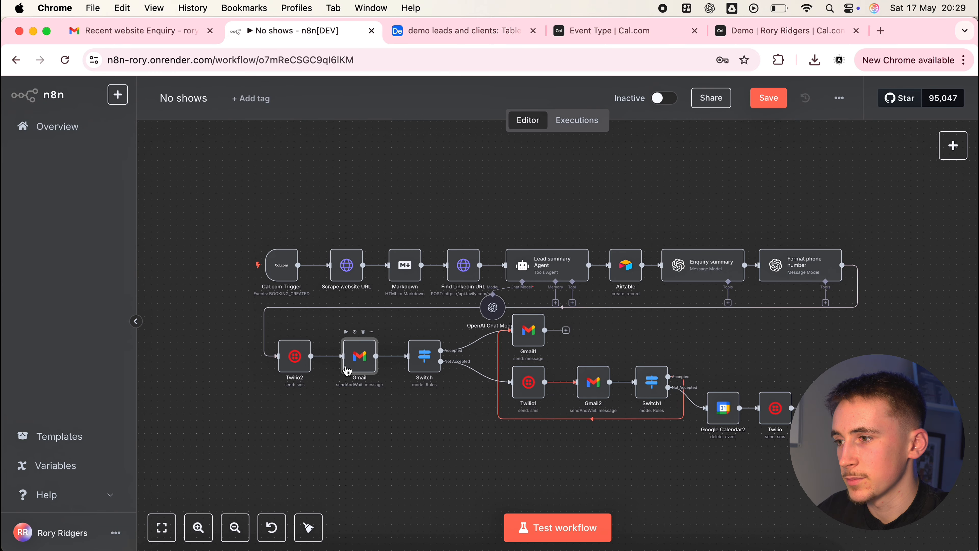
Review the Twilio1 node's SMS settings and enlarge its Message expression to read the follow-up text
double_click(527, 391)
scroll(481, 315, down, 1)
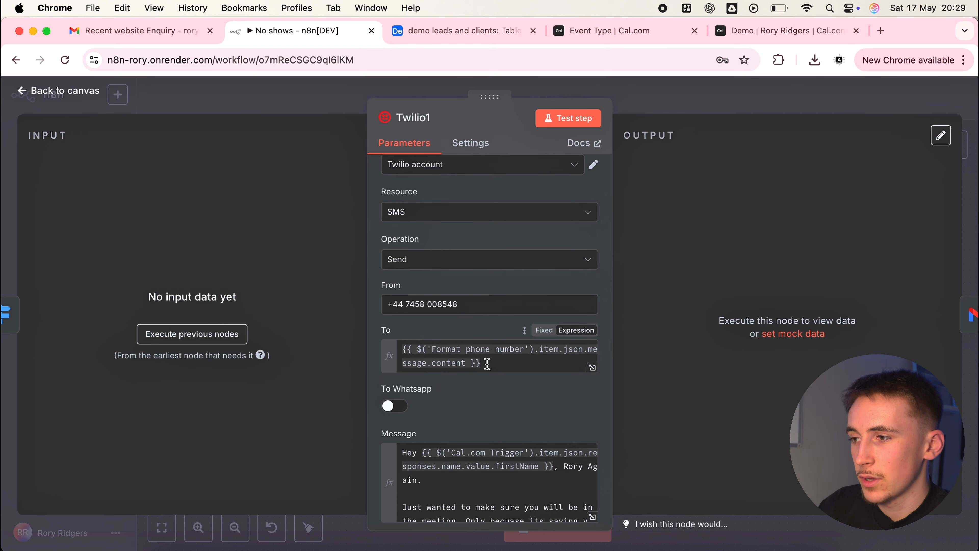
scroll(487, 363, down, 4)
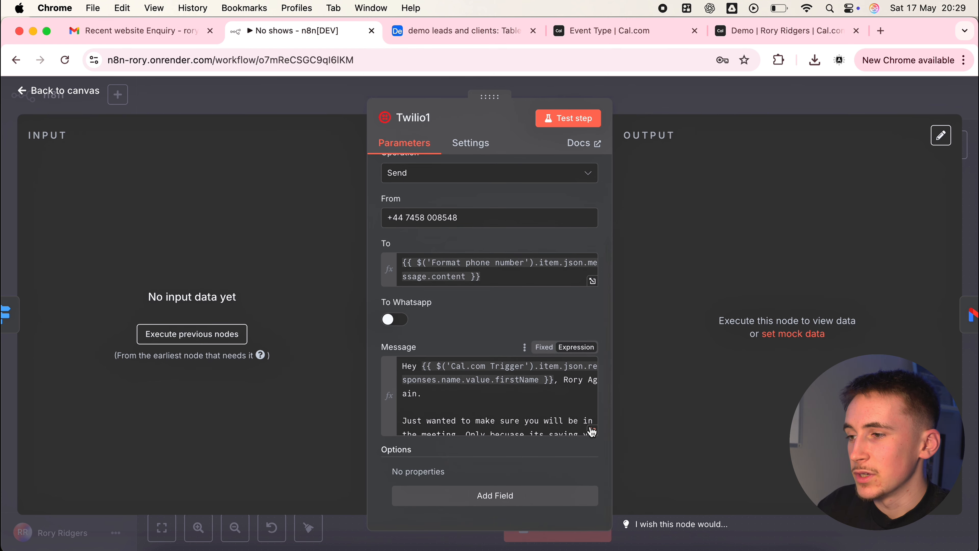
click(592, 434)
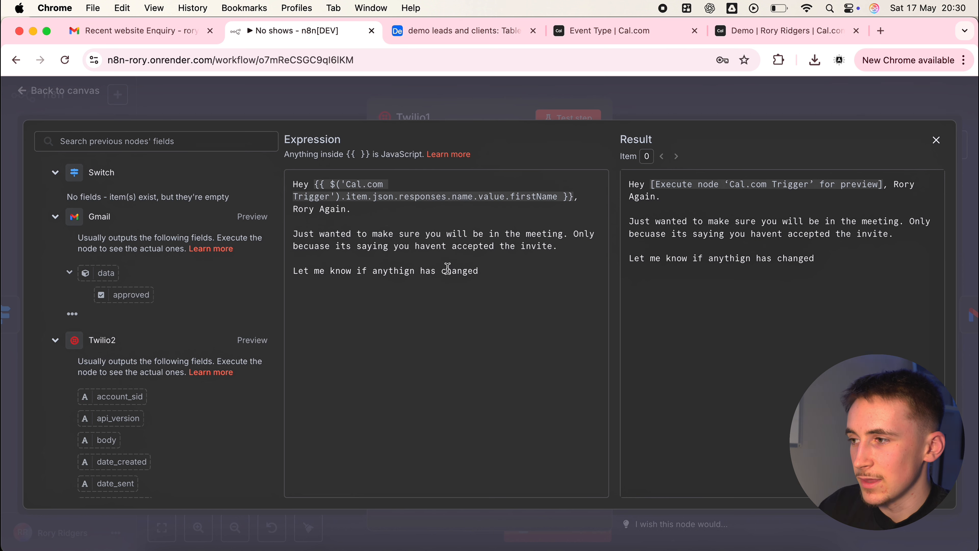
Correct the misspelled word "anythign" to "anything" in the Twilio1 message's last line, and return to the canvas
click(416, 271)
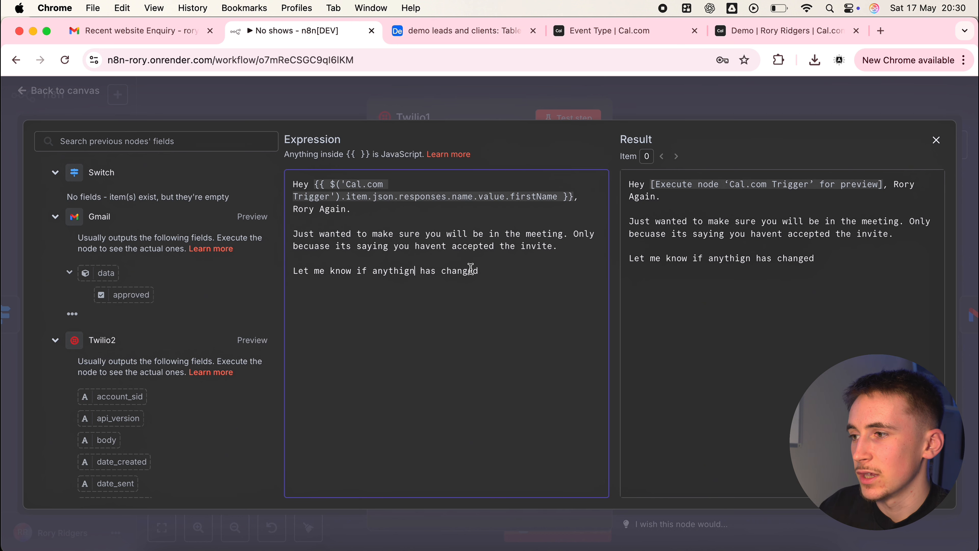
text(g)
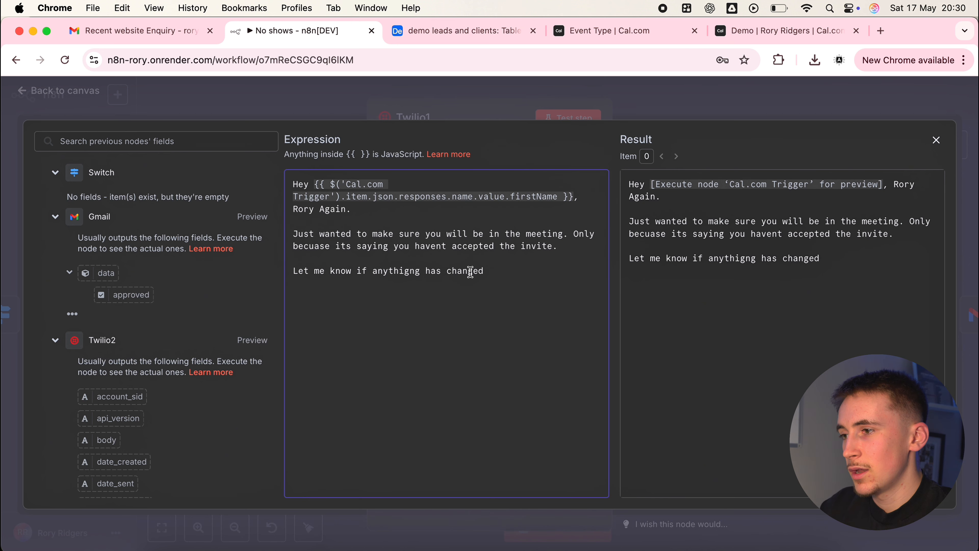
key(BackSpace)
key(BackSpace)
key(BackSpace)
text(ng)
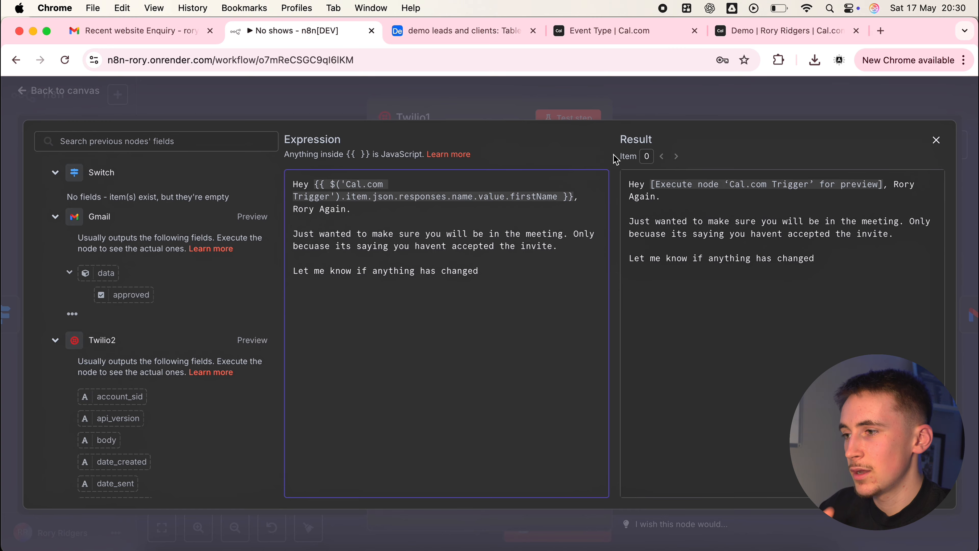
click(655, 92)
click(642, 104)
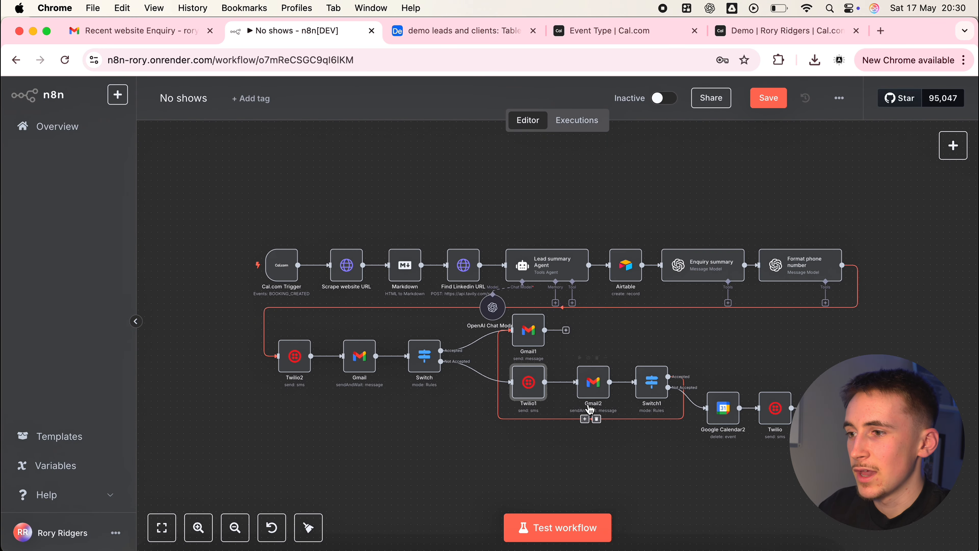
Review the Gmail2 node's subject and full Message expression, focusing on the "i'll be there" reminder passage, and close the expanded editor
double_click(599, 389)
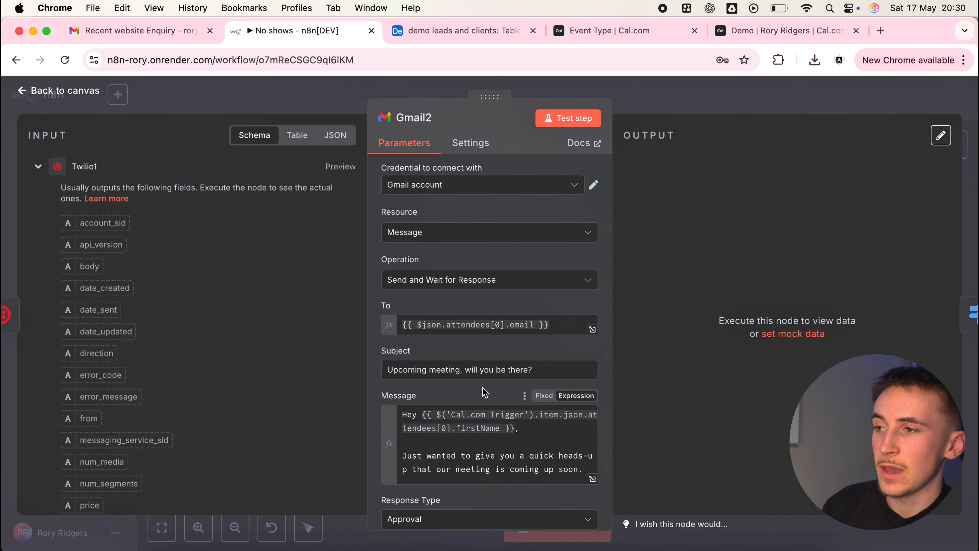
scroll(456, 286, down, 3)
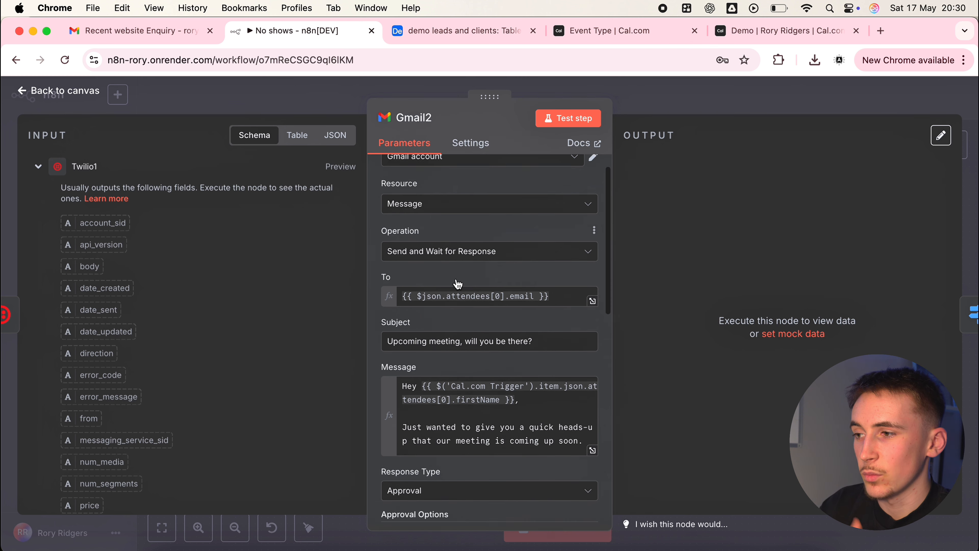
drag(464, 307, 550, 305)
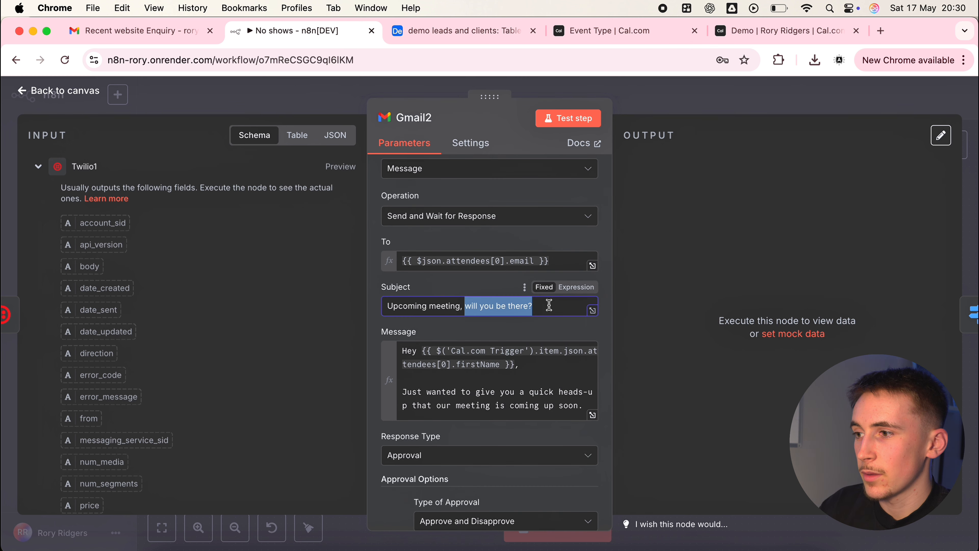
click(593, 415)
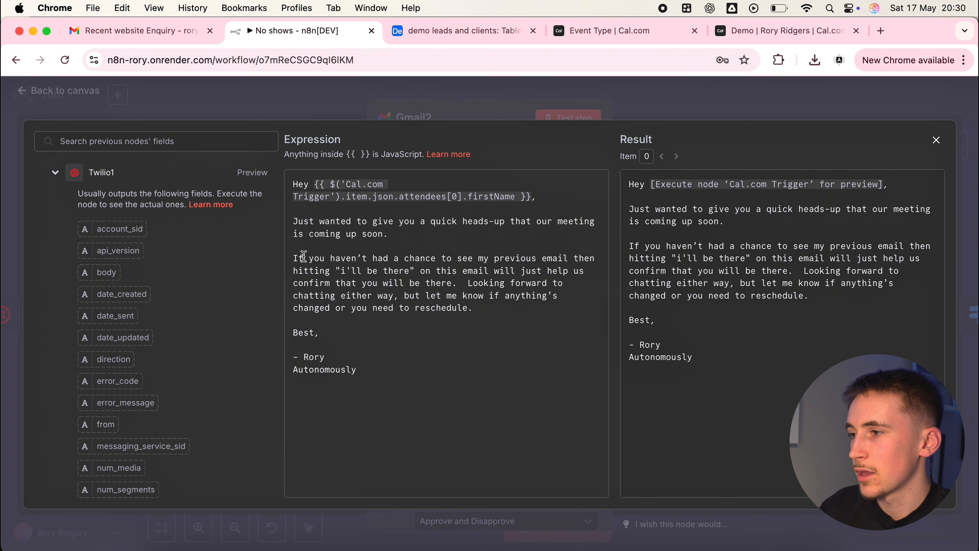
drag(324, 257, 446, 283)
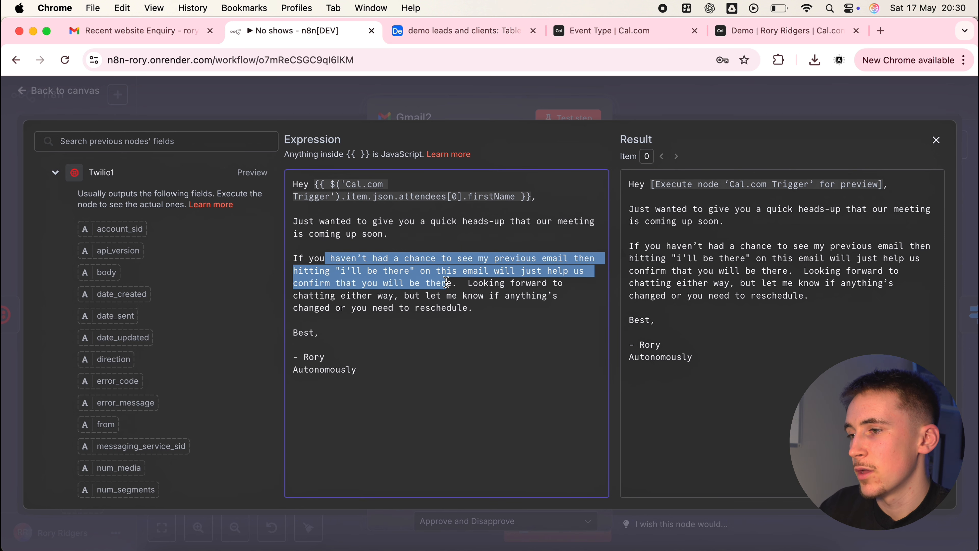
click(472, 283)
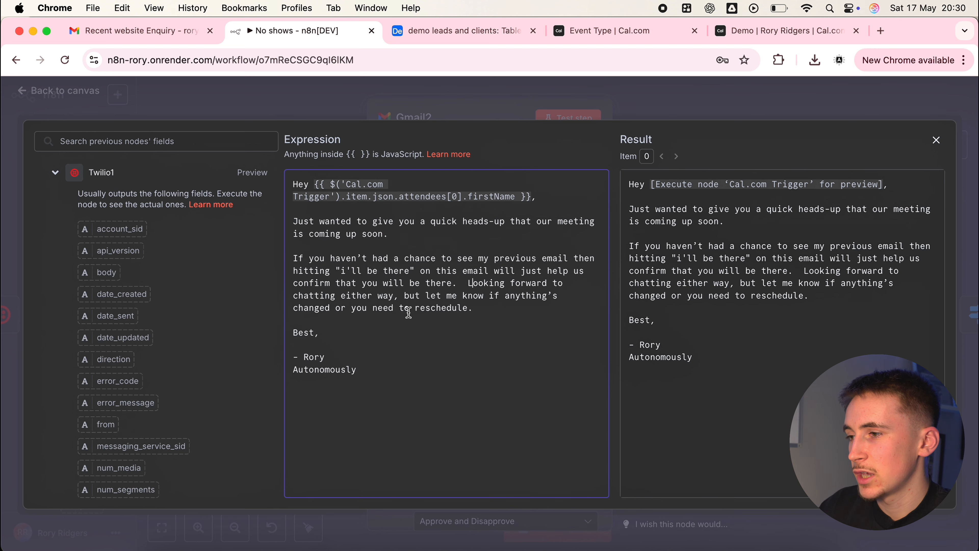
click(645, 104)
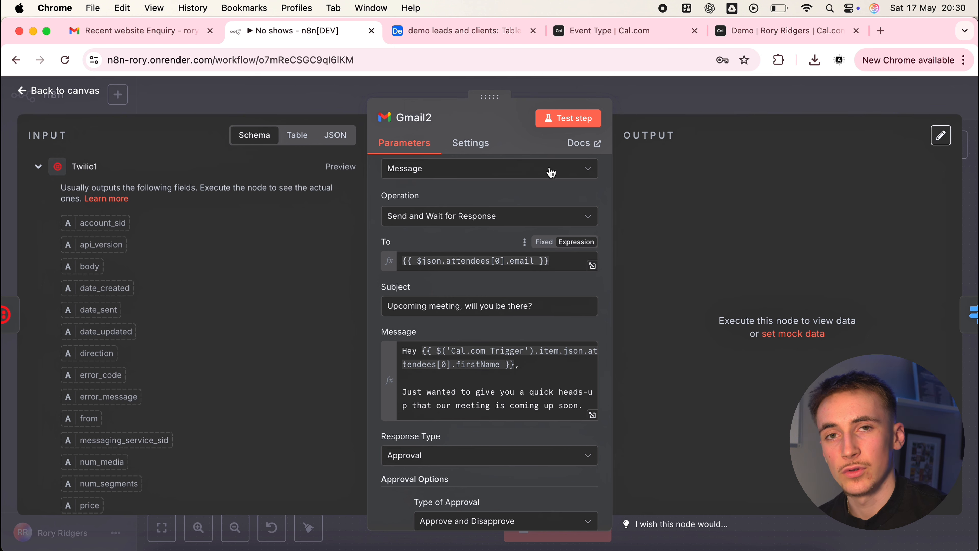
Review the settings of the Google Calendar node that gets events and the Google Calendar2 node that deletes one, and return to the canvas
click(640, 103)
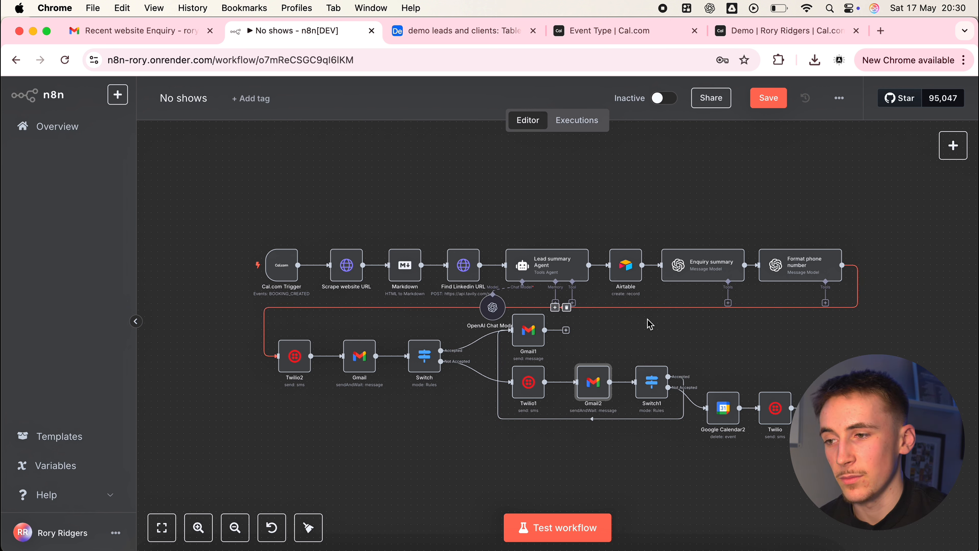
double_click(719, 405)
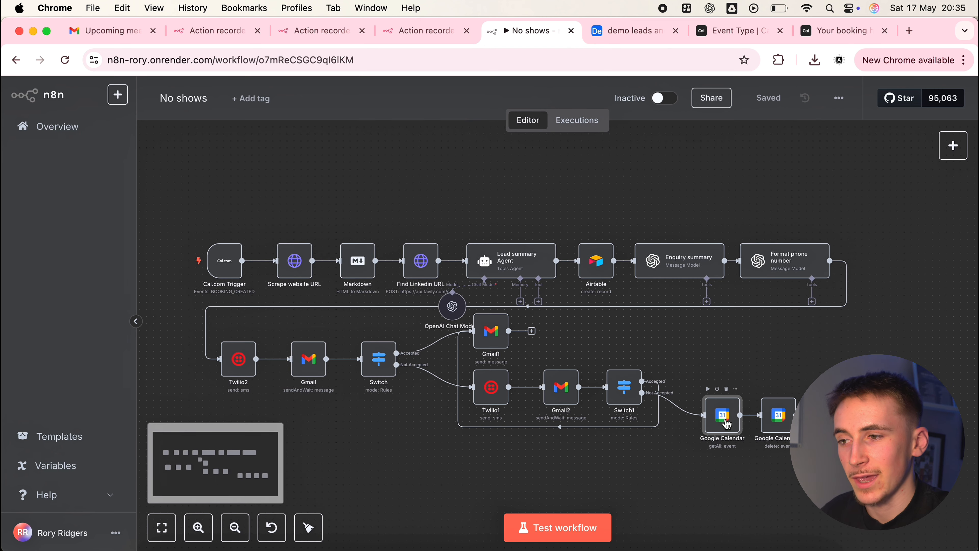
double_click(727, 424)
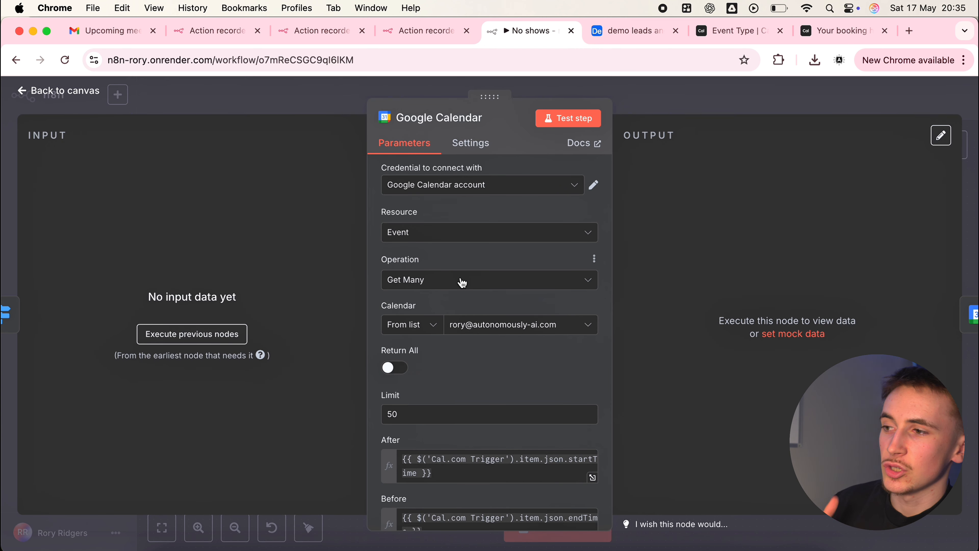
scroll(449, 316, down, 4)
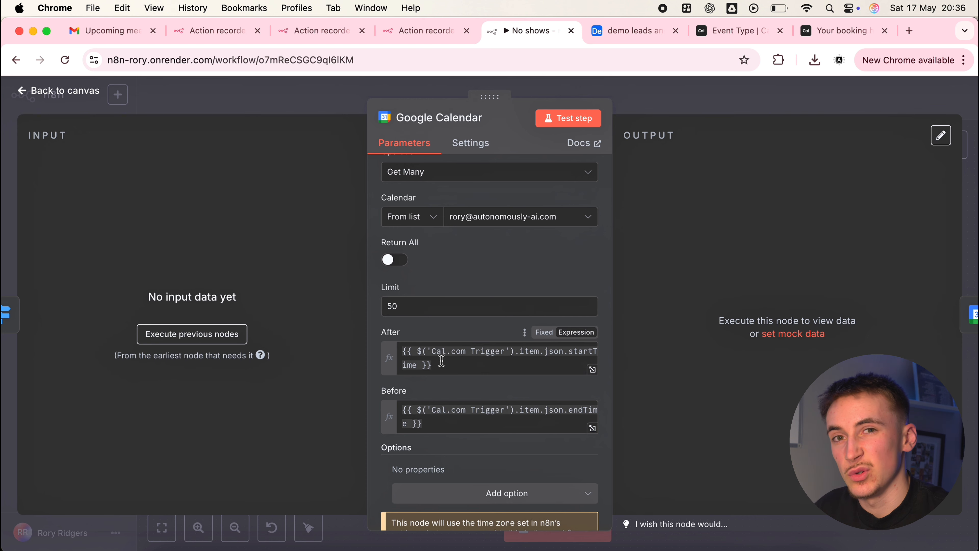
scroll(441, 361, up, 4)
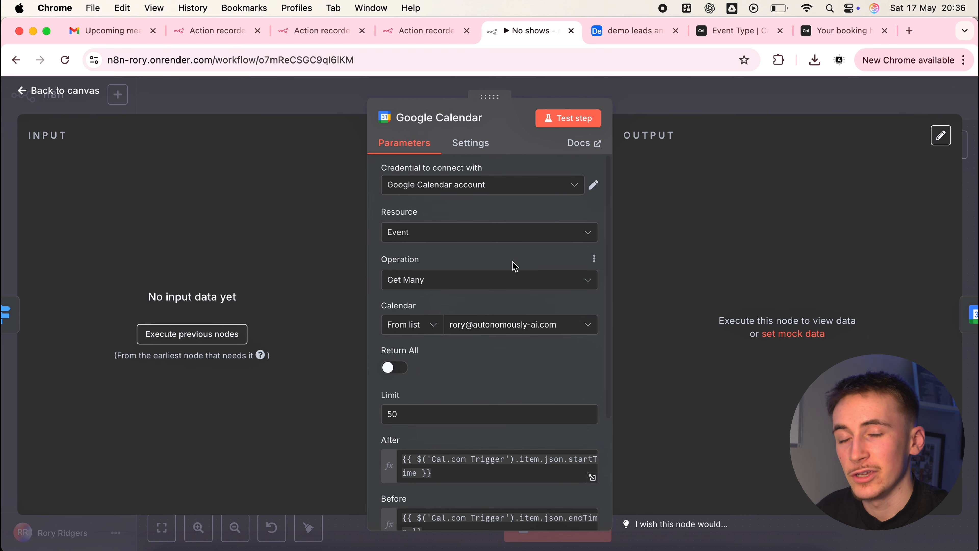
click(641, 107)
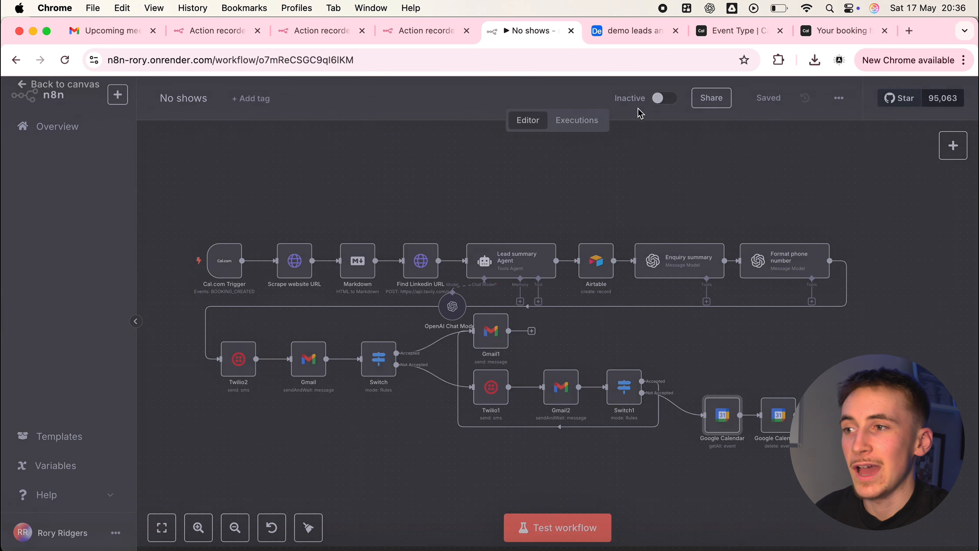
double_click(772, 424)
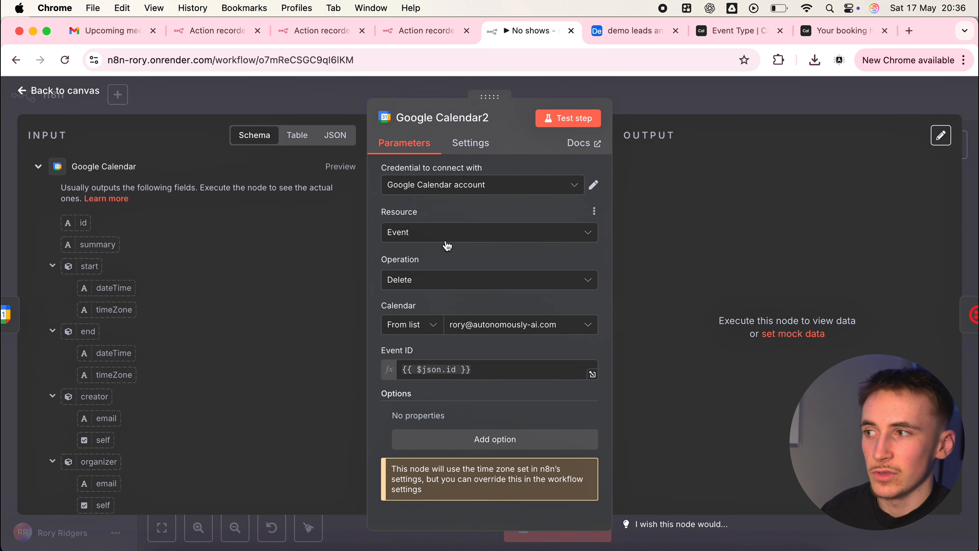
click(671, 112)
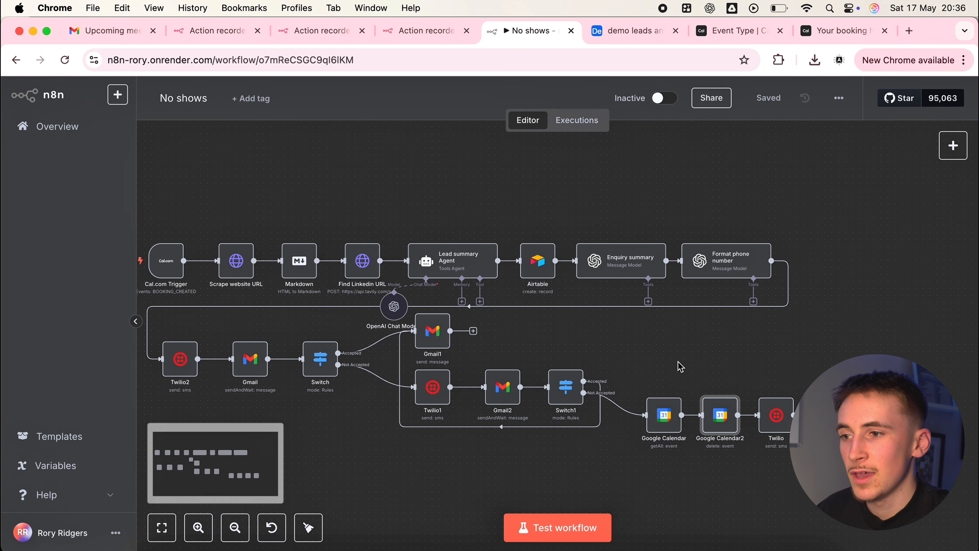
Review the last Twilio node's SMS settings and full Message expression, focusing on the cancellation sentence, and return to the canvas
double_click(774, 415)
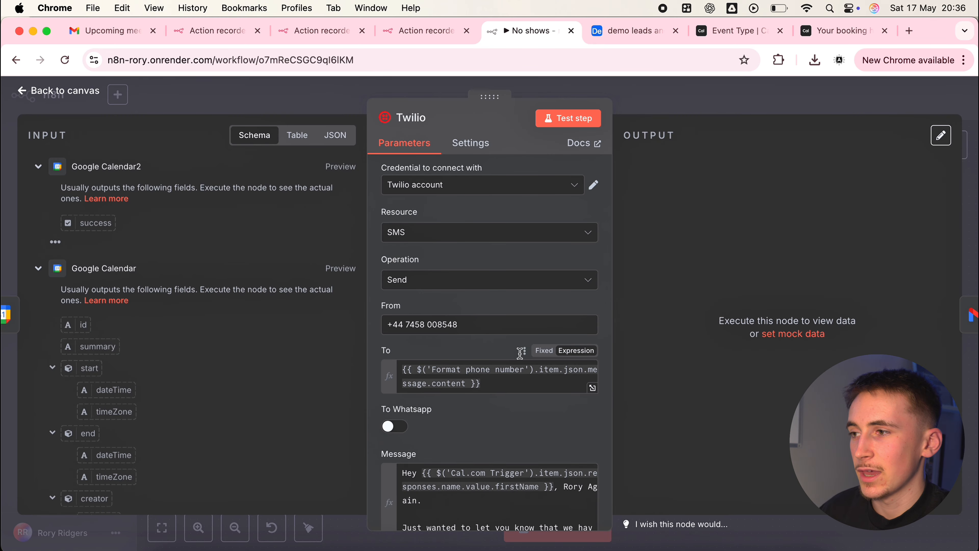
scroll(495, 343, down, 3)
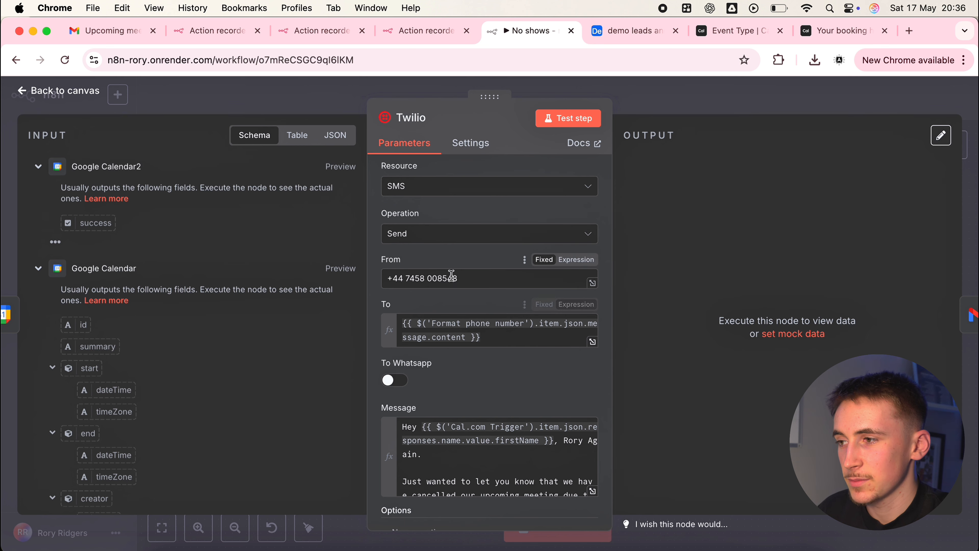
scroll(530, 416, down, 3)
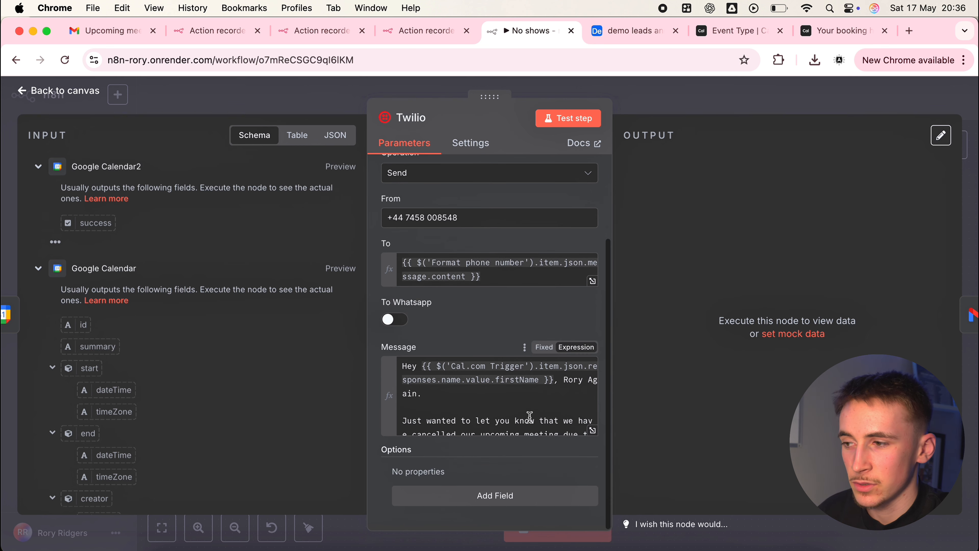
click(593, 430)
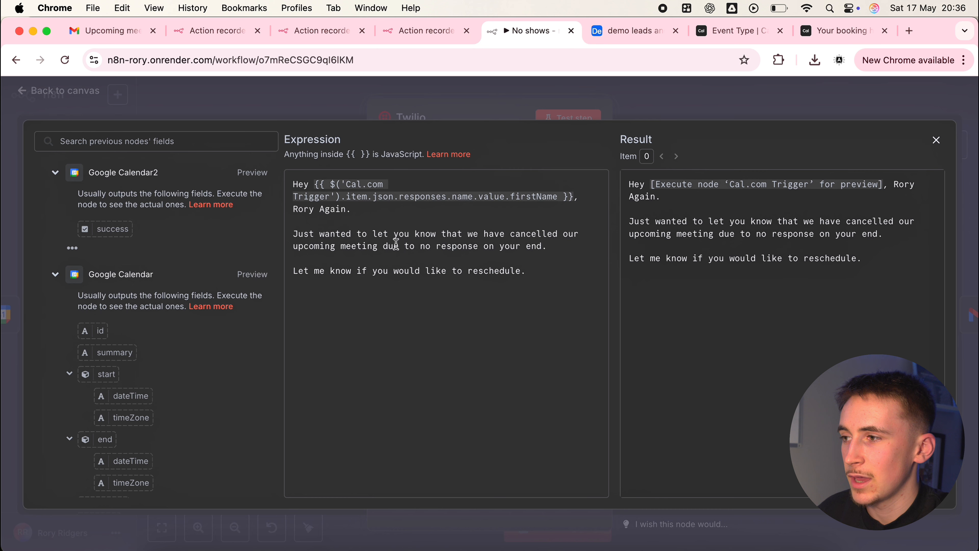
drag(351, 233, 475, 262)
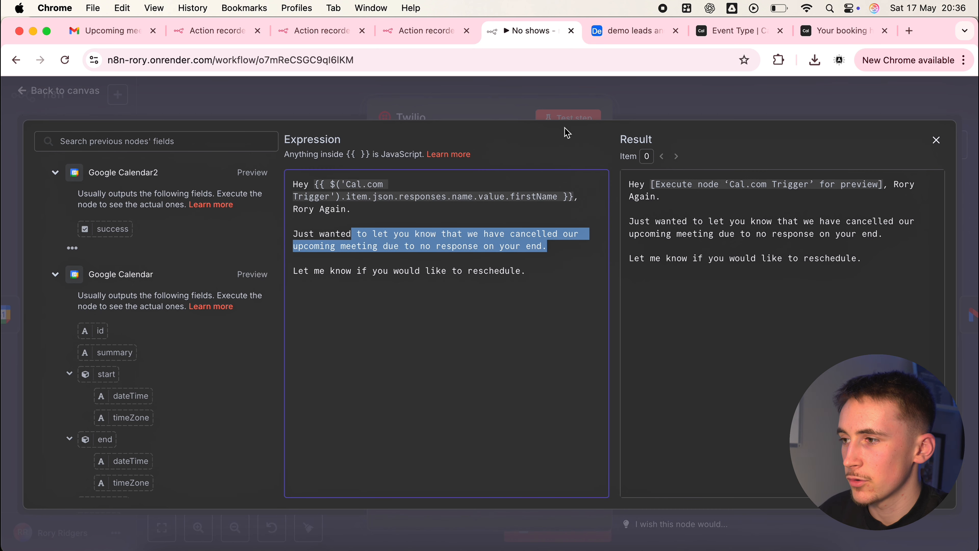
click(646, 106)
click(653, 107)
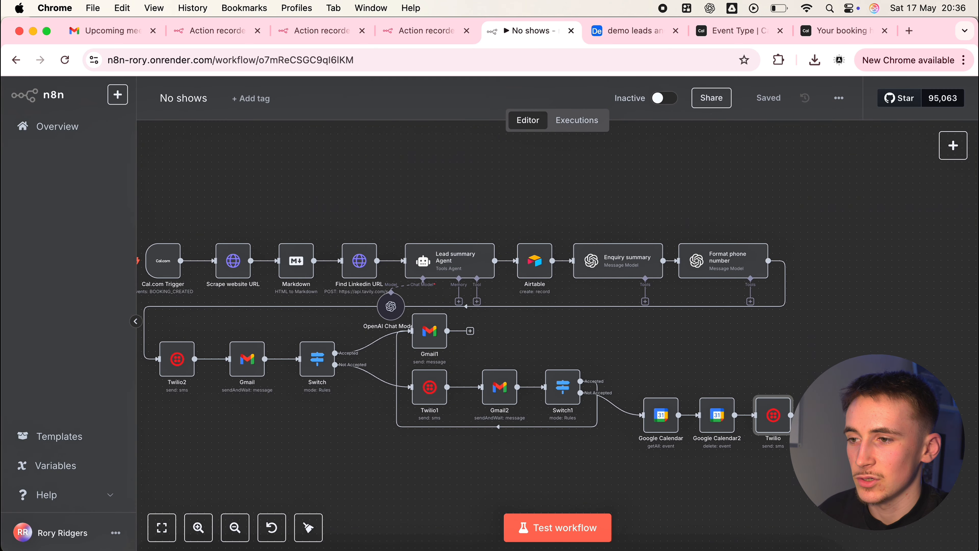
Review the Gmail3 node's subject and full Message expression, focusing on the cancellation and reschedule passage, and return to the canvas
double_click(828, 416)
scroll(459, 356, down, 4)
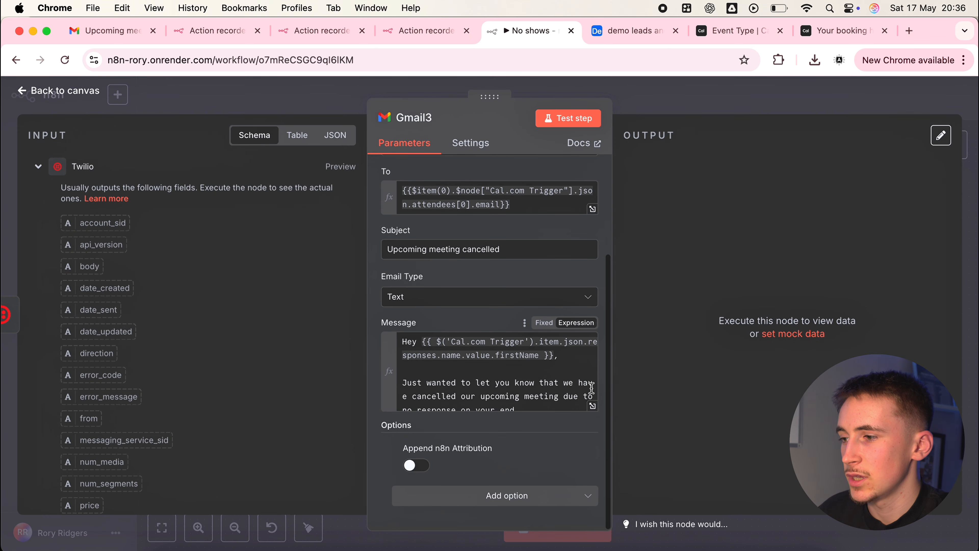
click(592, 405)
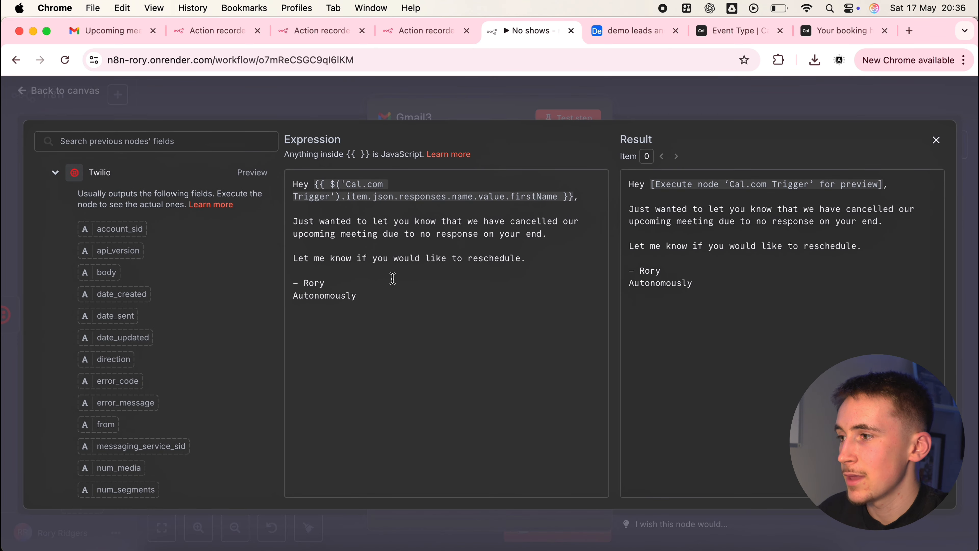
drag(334, 231, 451, 254)
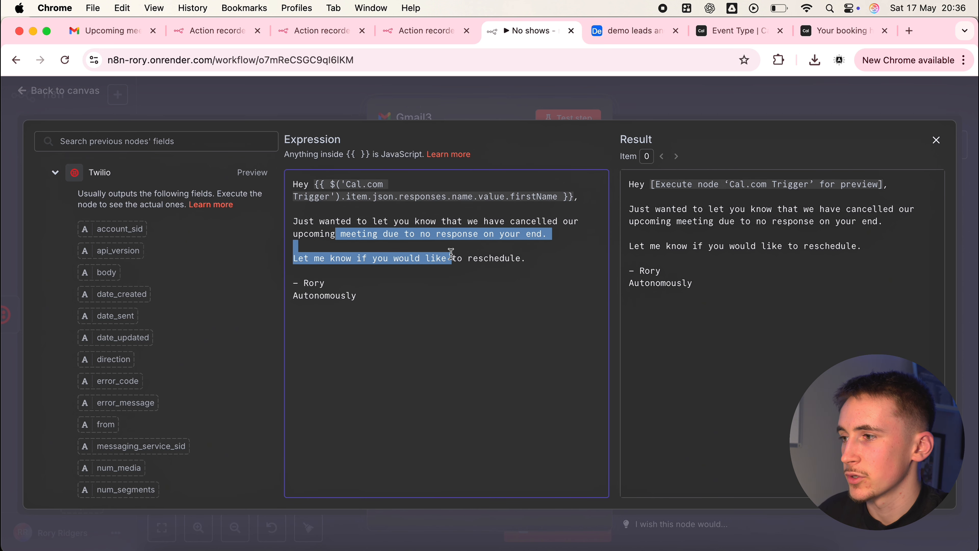
click(430, 281)
key(Escape)
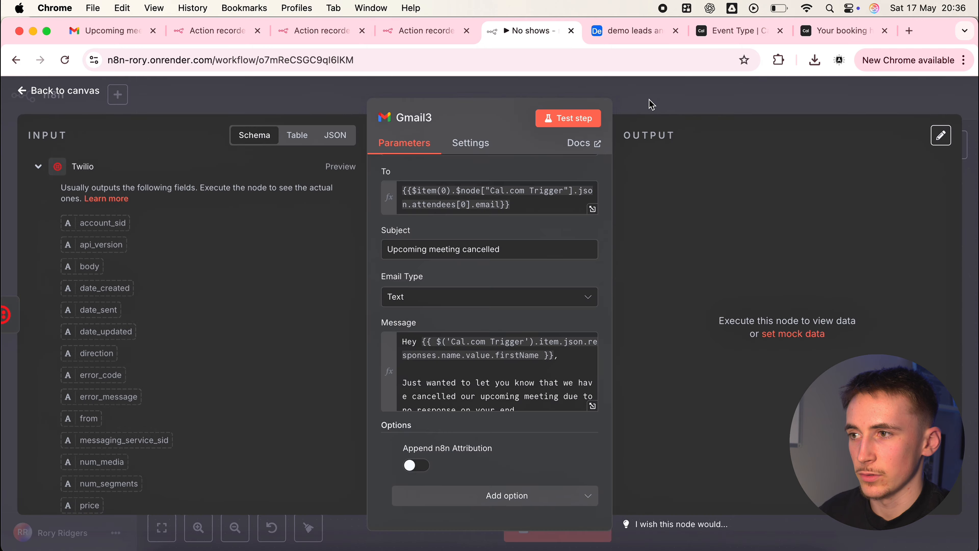
key(Escape)
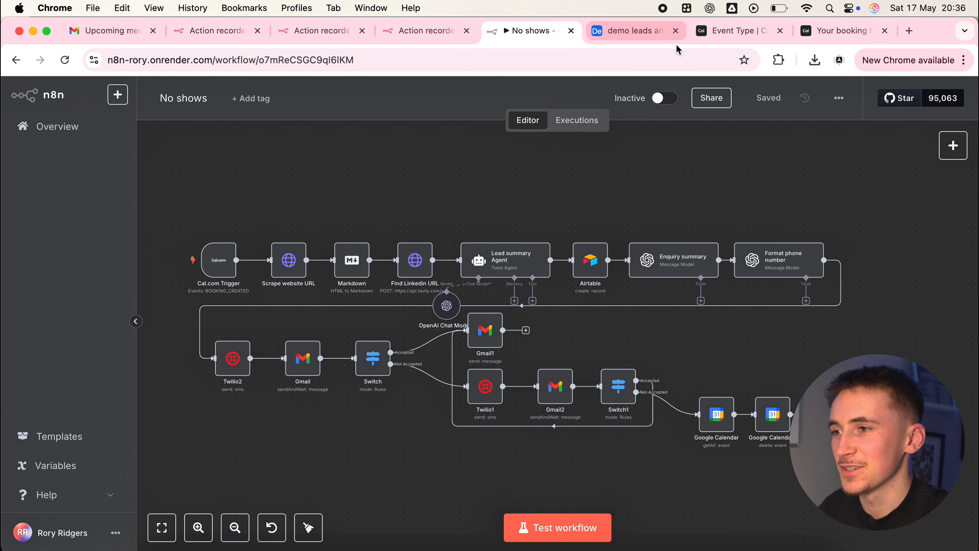
Close the old booking confirmation, open the Cal.com Demo event's public booking page, and choose the 12:30 slot on Sunday 18 May 2025
click(885, 31)
click(837, 32)
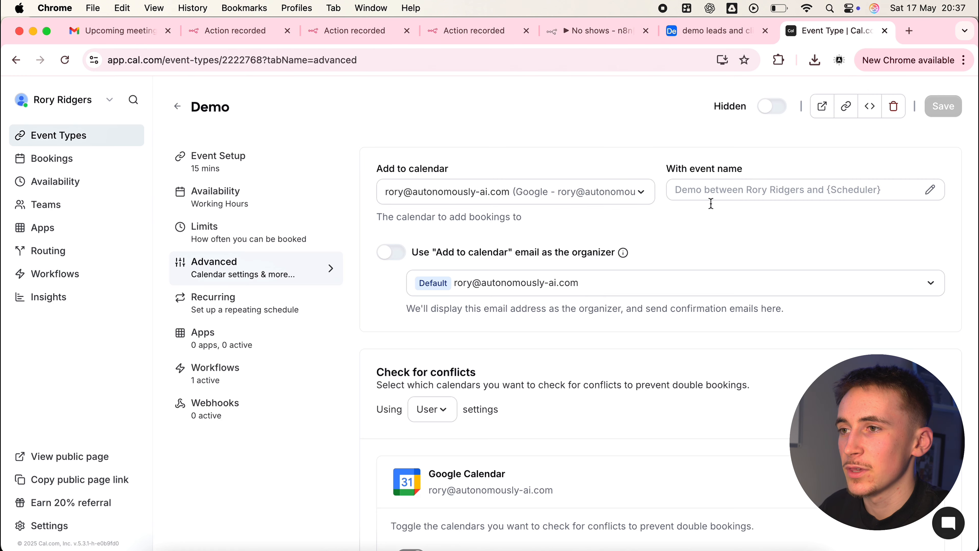
click(821, 108)
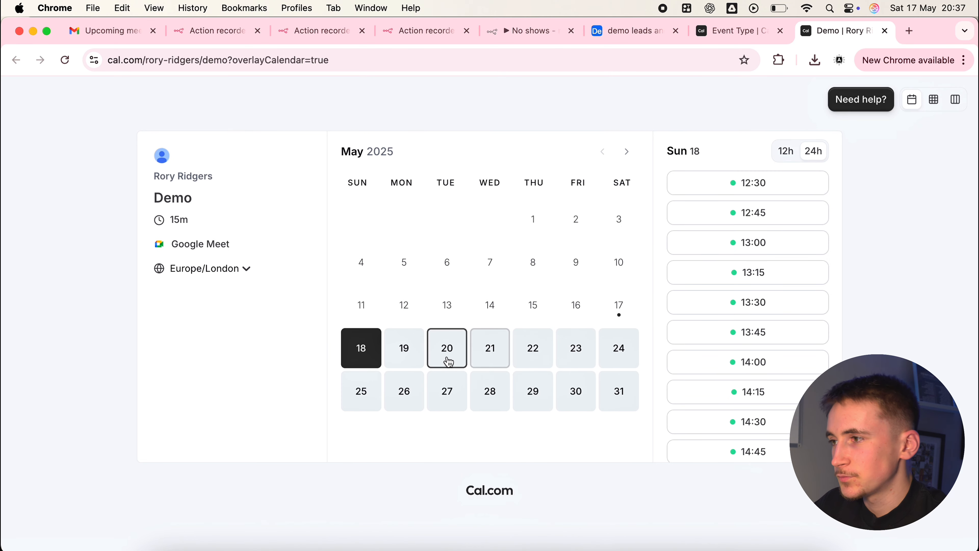
click(718, 192)
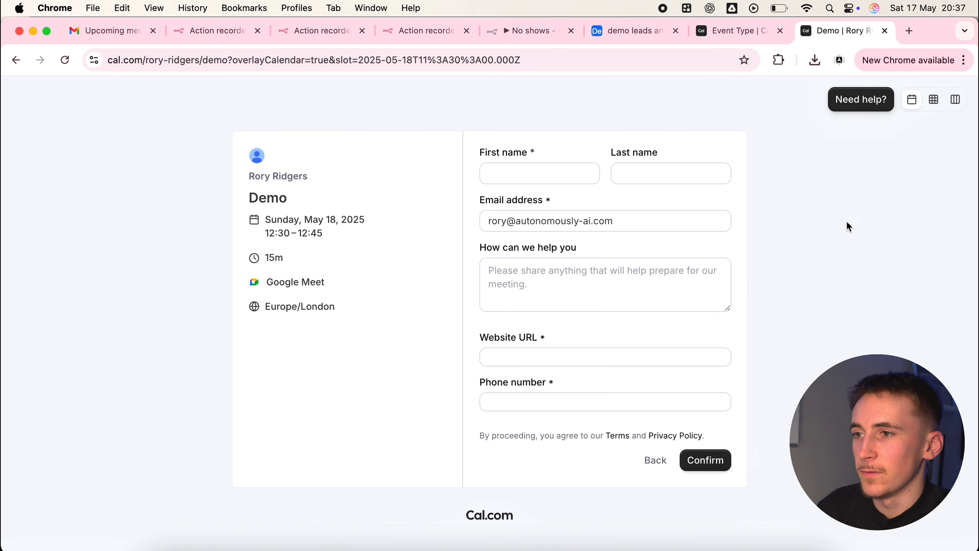
click(553, 182)
click(576, 210)
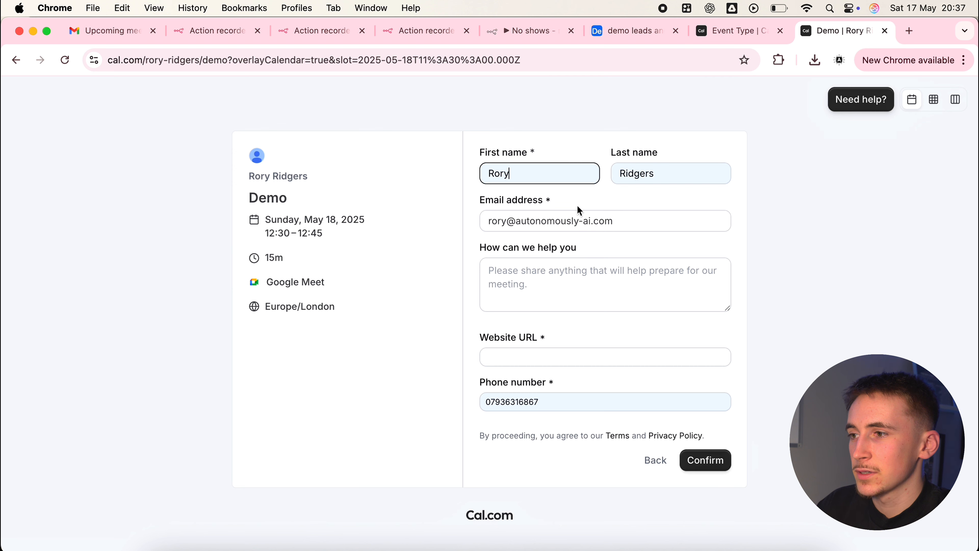
click(550, 355)
click(602, 393)
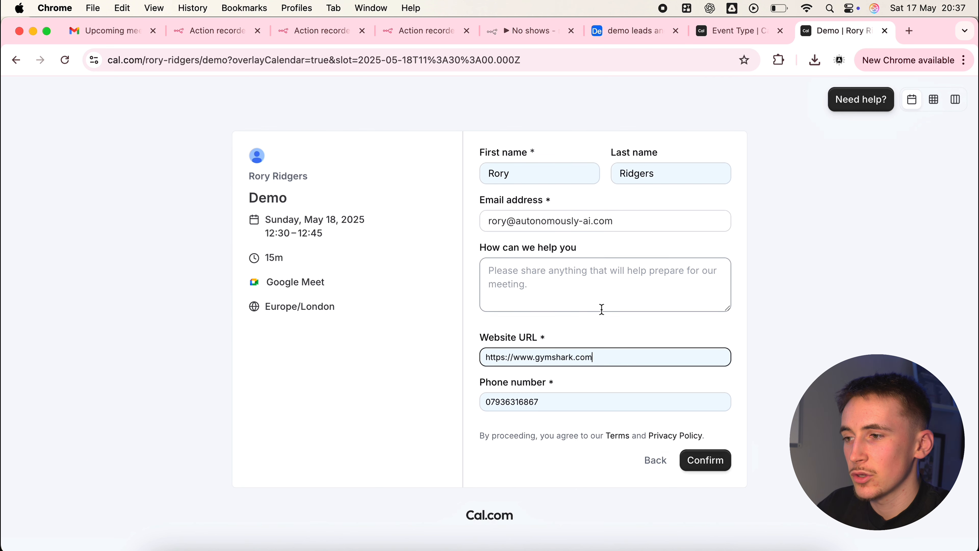
Enter "I want to build an ai sales system" as the answer to "How can we help you" in the booking form
click(564, 287)
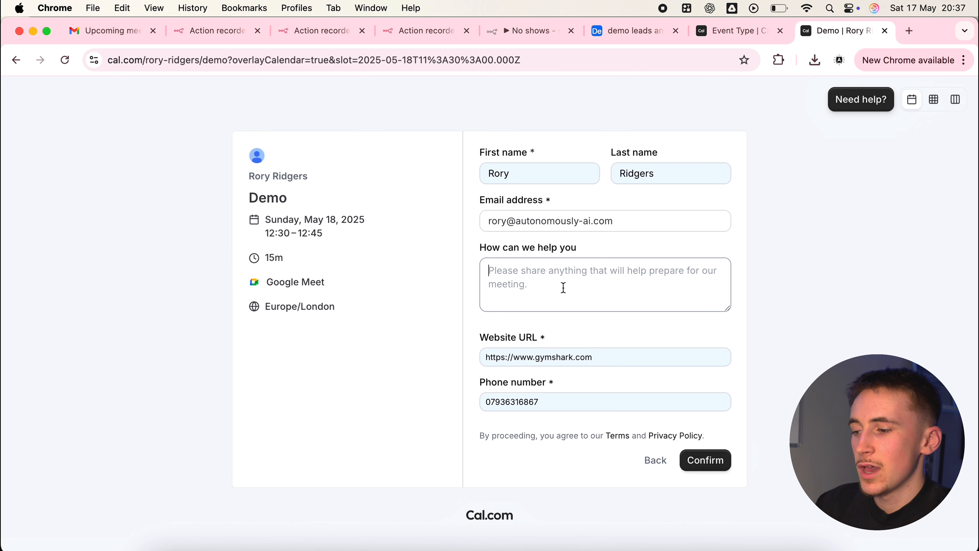
text(I want to bui)
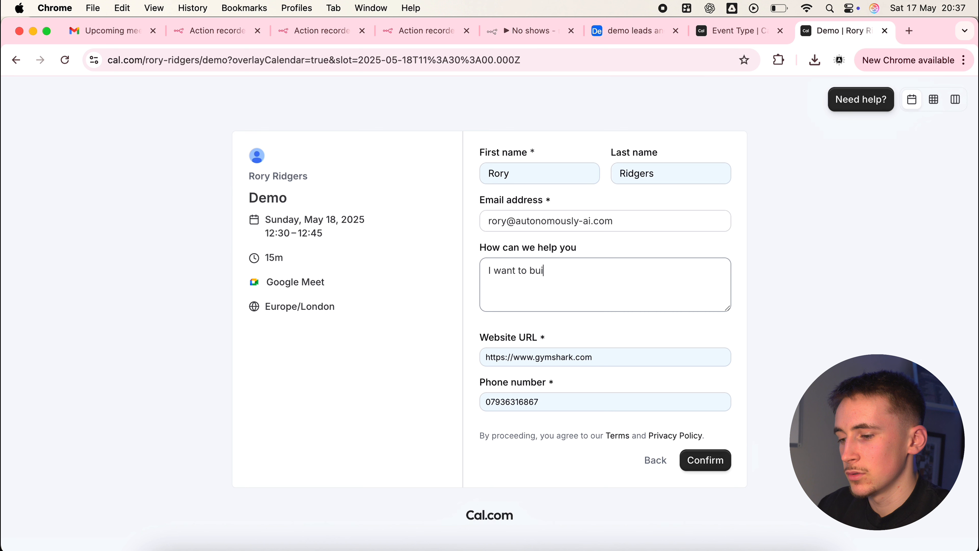
text(ld an ai sales )
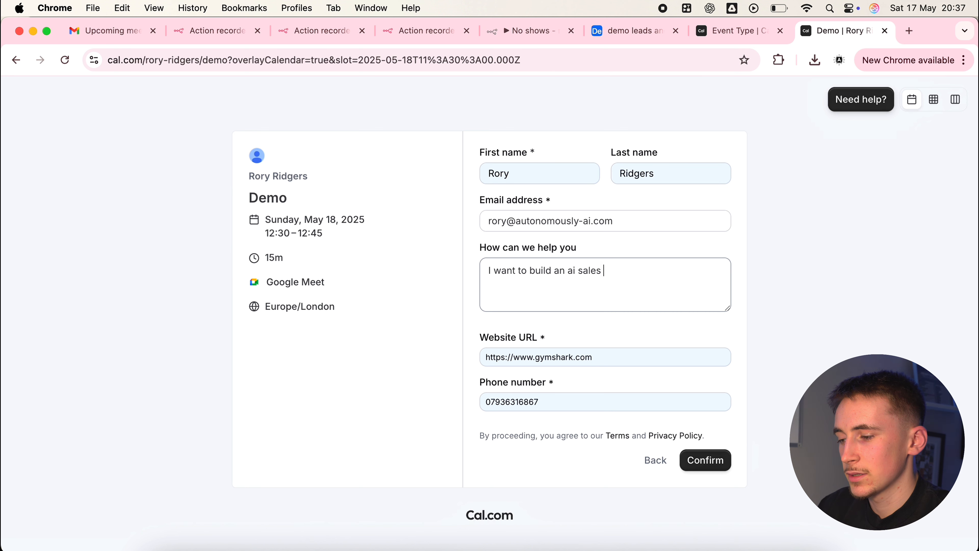
text(system)
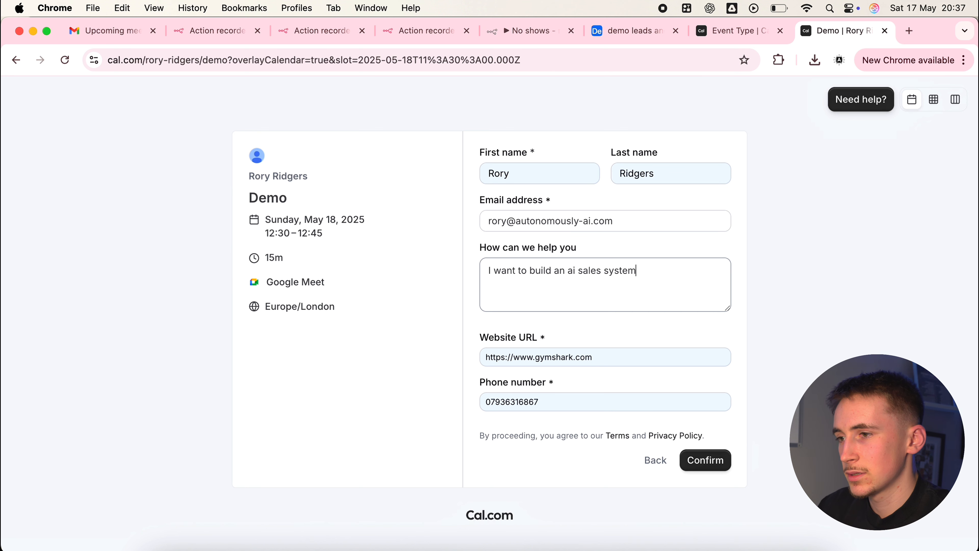
Replace the booking form's first and last name with the test lead's name, and check the phone number
double_click(544, 179)
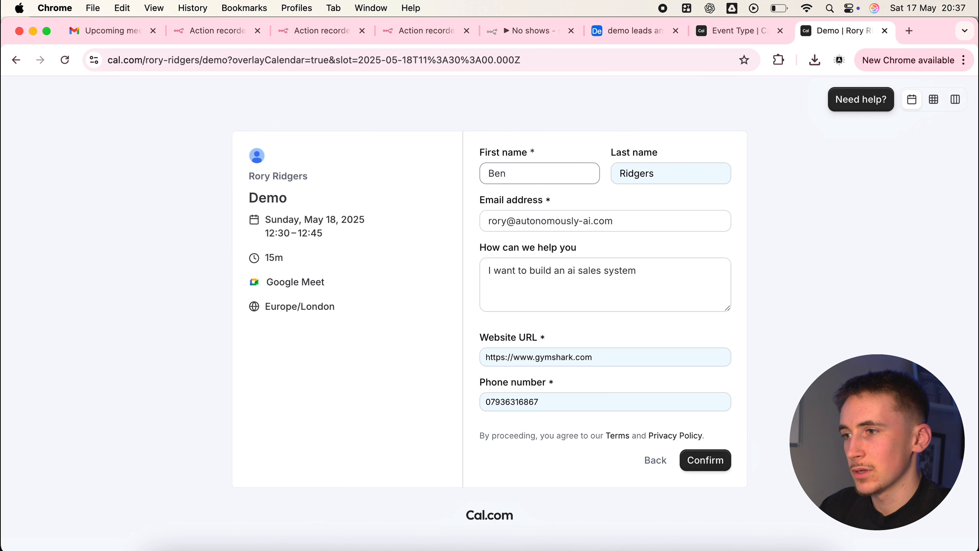
double_click(631, 172)
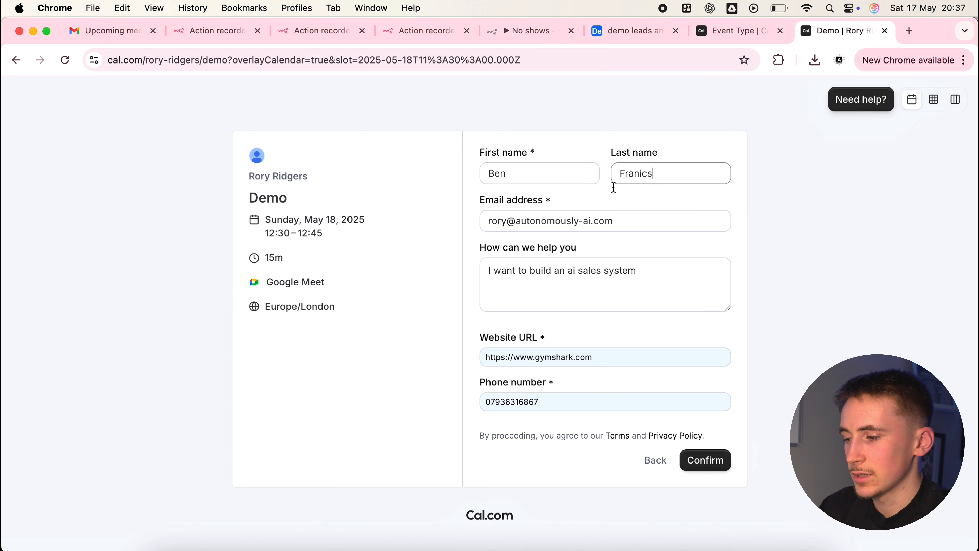
click(585, 192)
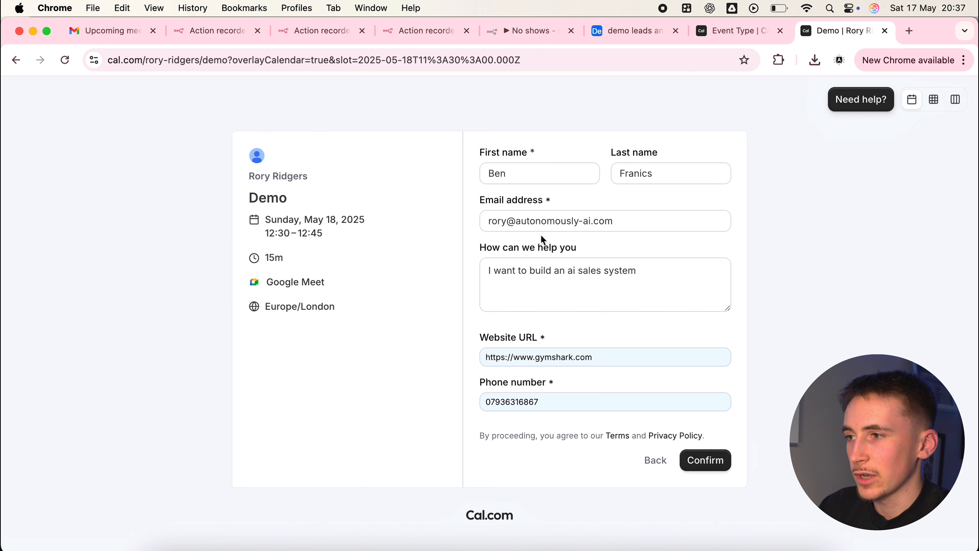
click(561, 401)
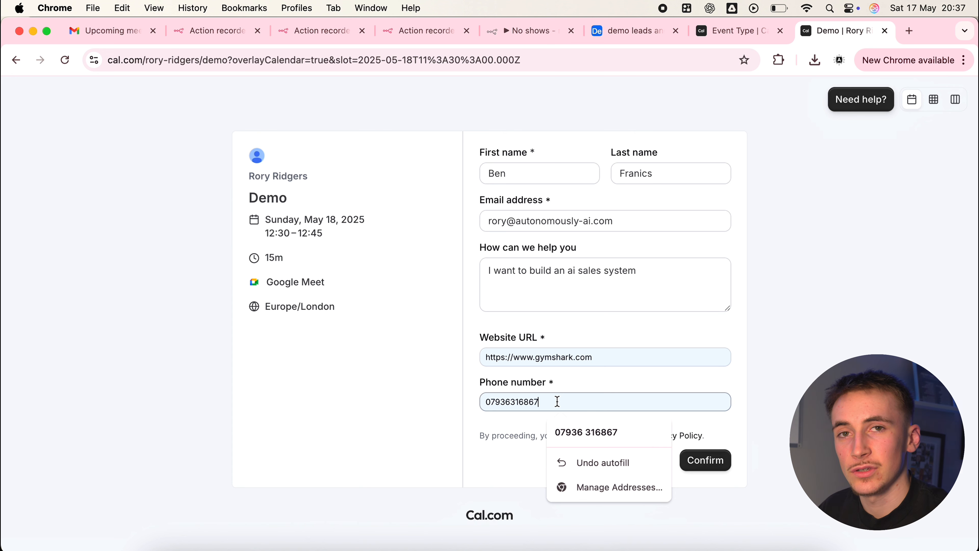
Start a test run of the No shows workflow in n8n, confirm the Cal.com booking, and return to the workflow to watch it execute
click(532, 31)
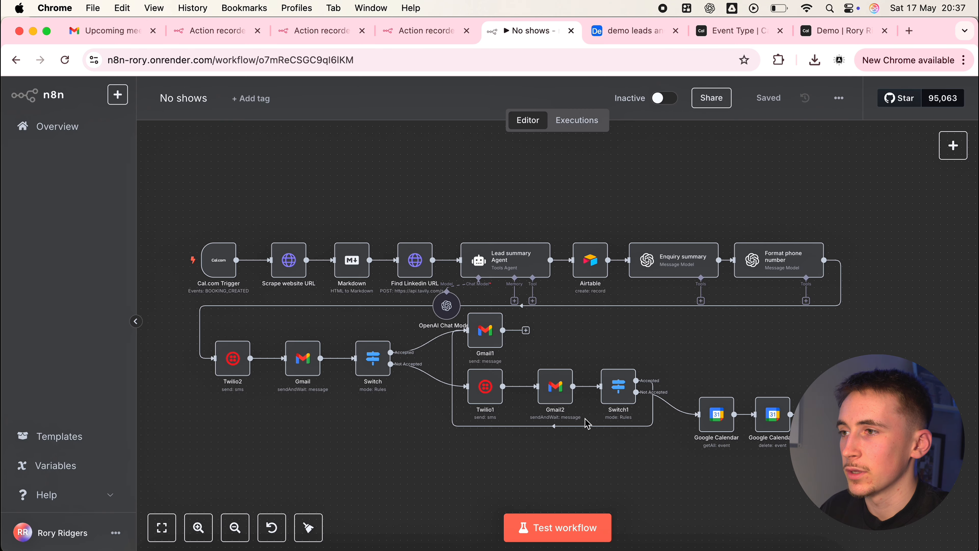
click(539, 527)
click(844, 31)
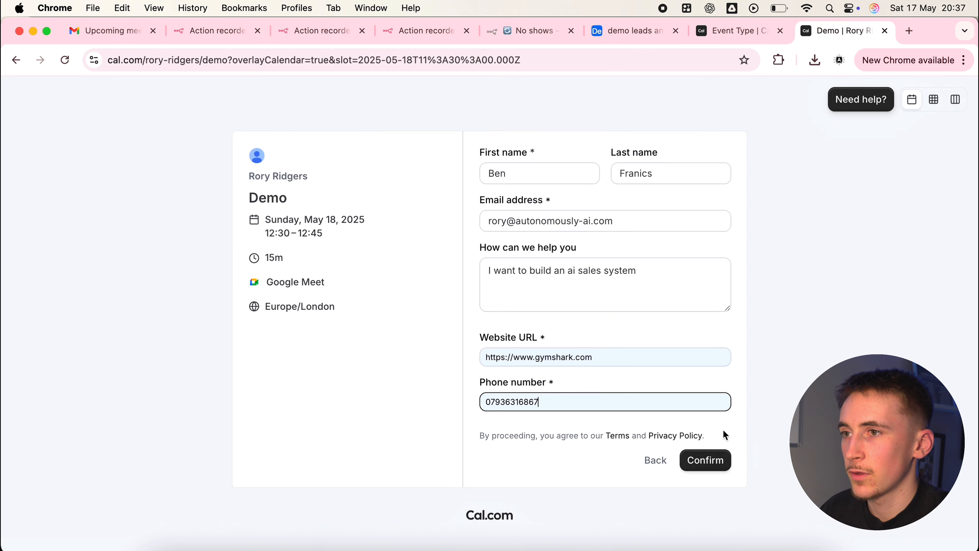
click(706, 460)
click(523, 33)
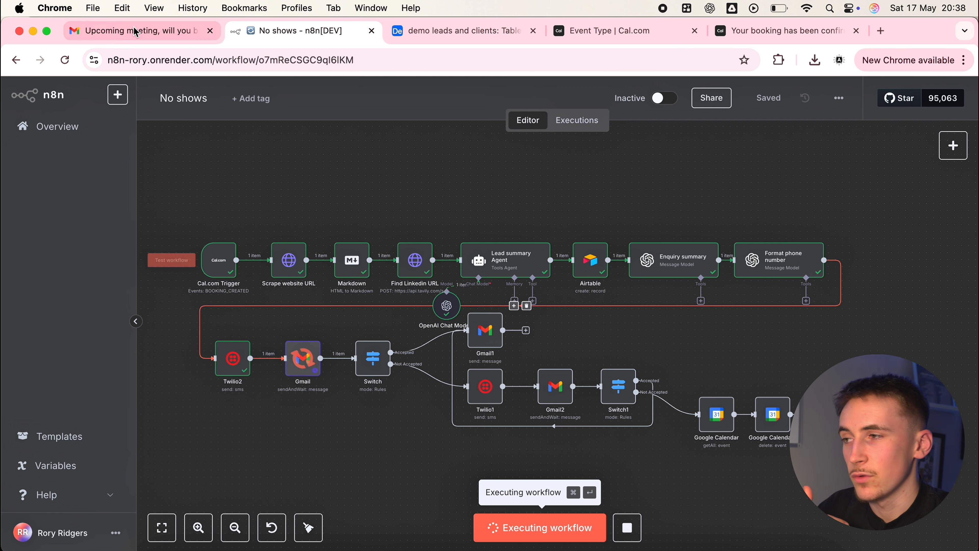
Open the "Recent website Enquiry" email in Gmail and read its message through to the attendance response options
click(134, 36)
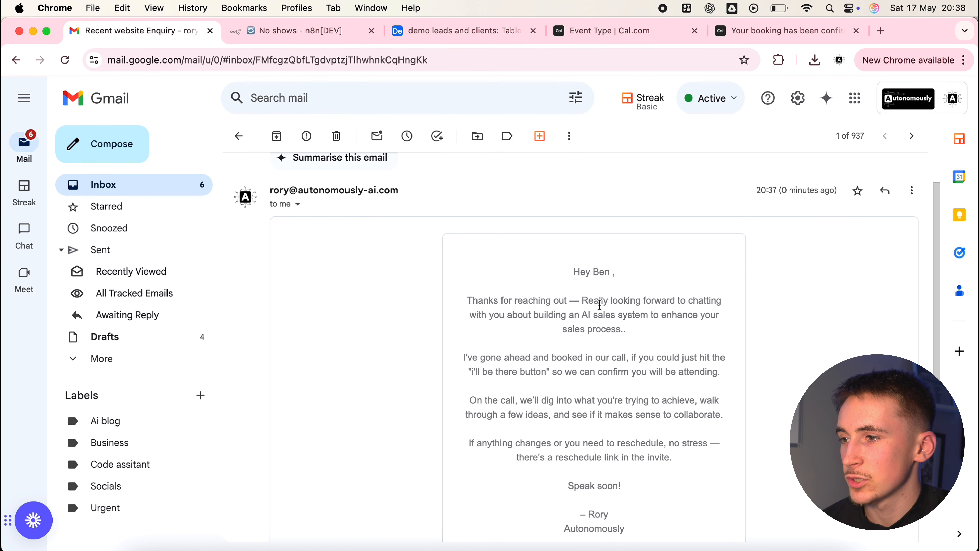
scroll(528, 301, down, 2)
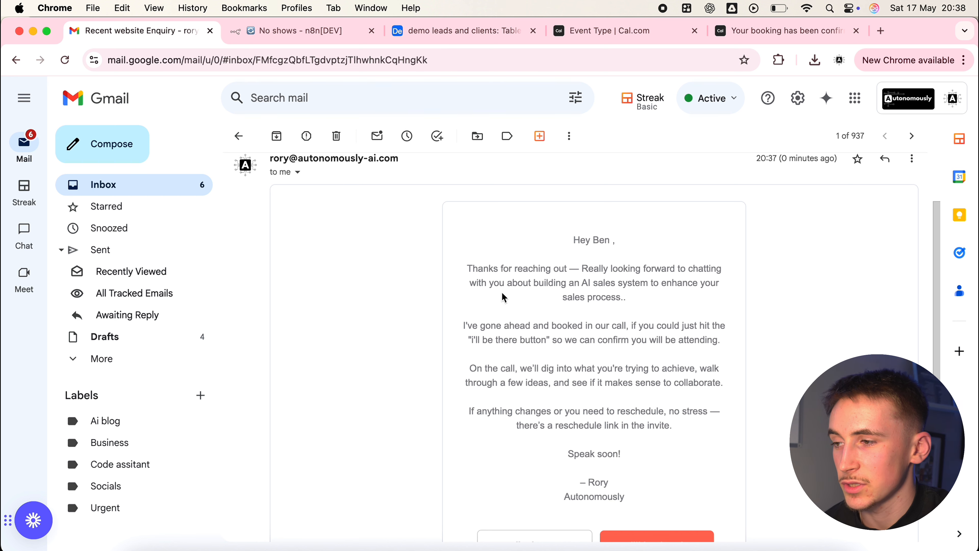
scroll(504, 298, down, 1)
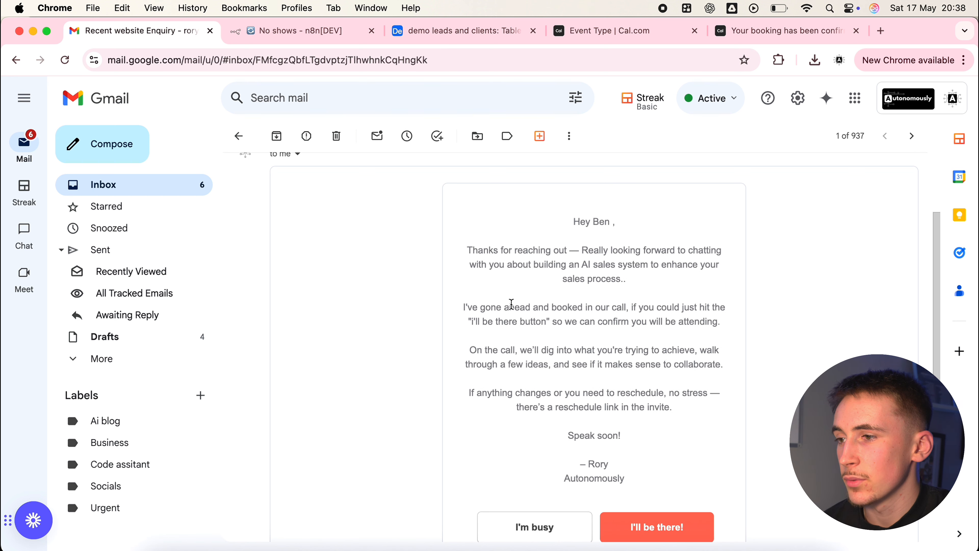
scroll(541, 311, down, 2)
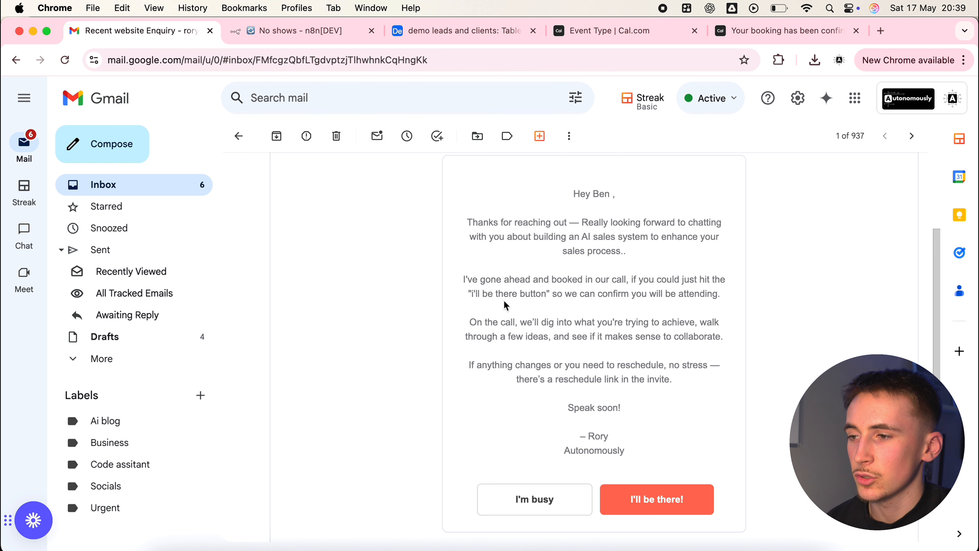
scroll(538, 307, down, 3)
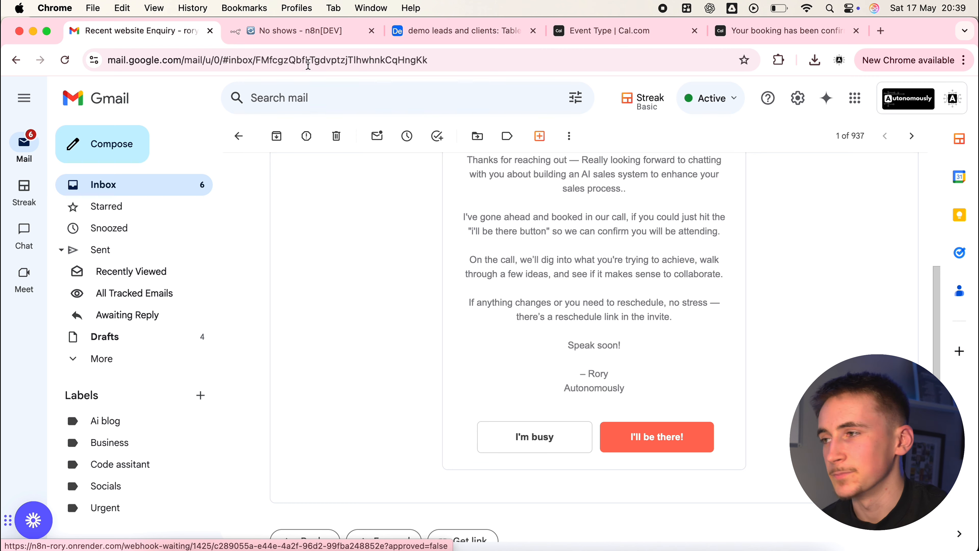
Answer the "Recent website Enquiry" email with "I'm busy", and return to the No shows workflow in n8n to watch its execution
click(304, 35)
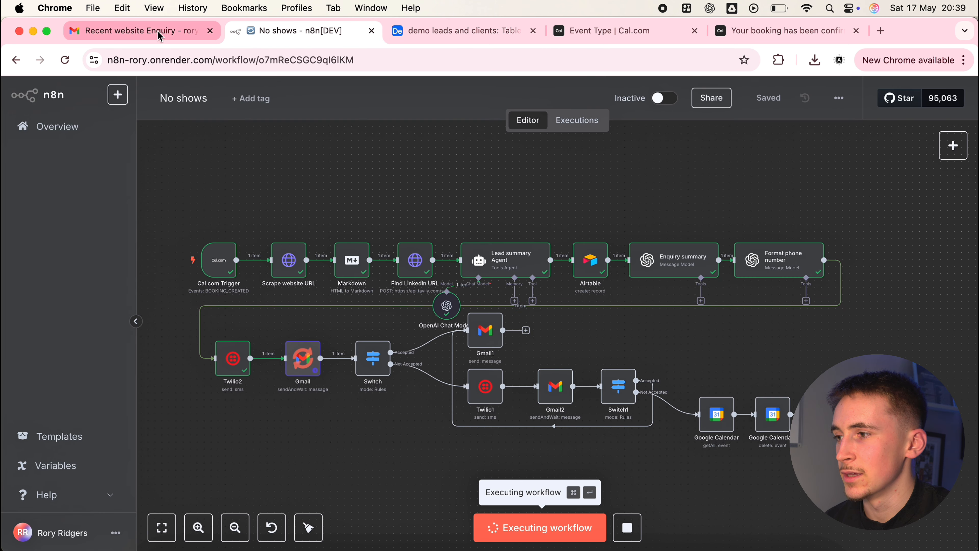
click(166, 31)
click(524, 438)
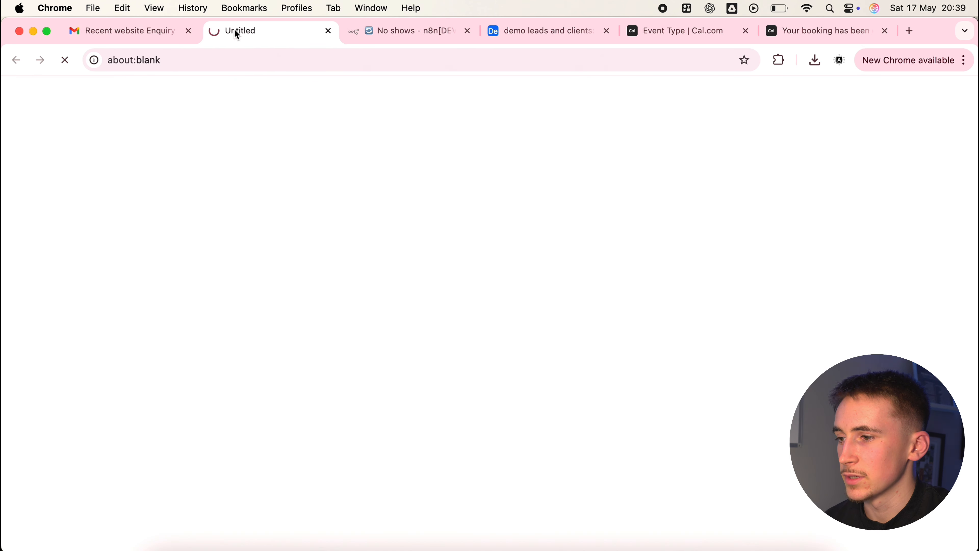
click(400, 30)
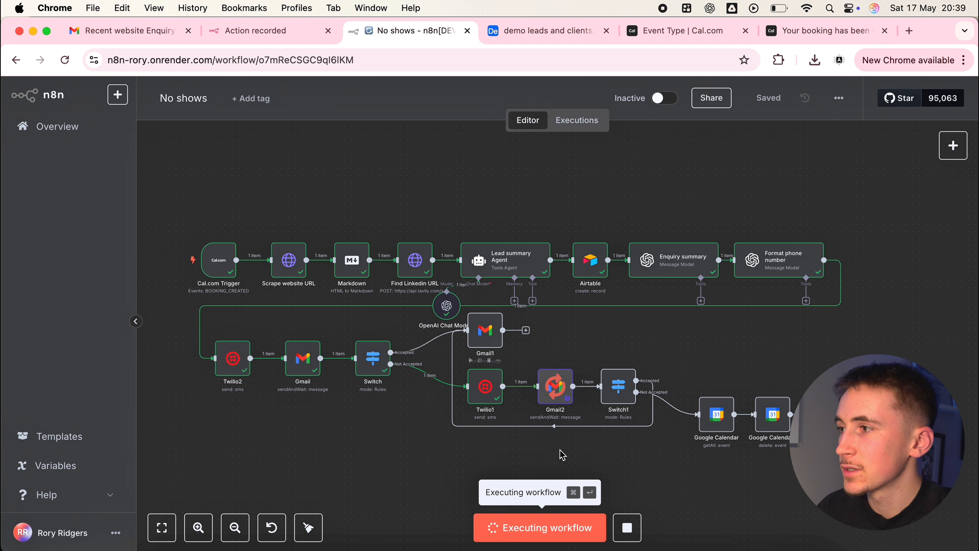
Read the follow-up "Upcoming meeting, will you be there?" email in Gmail, answer it with "I'm busy", and return to the n8n workflow
click(150, 42)
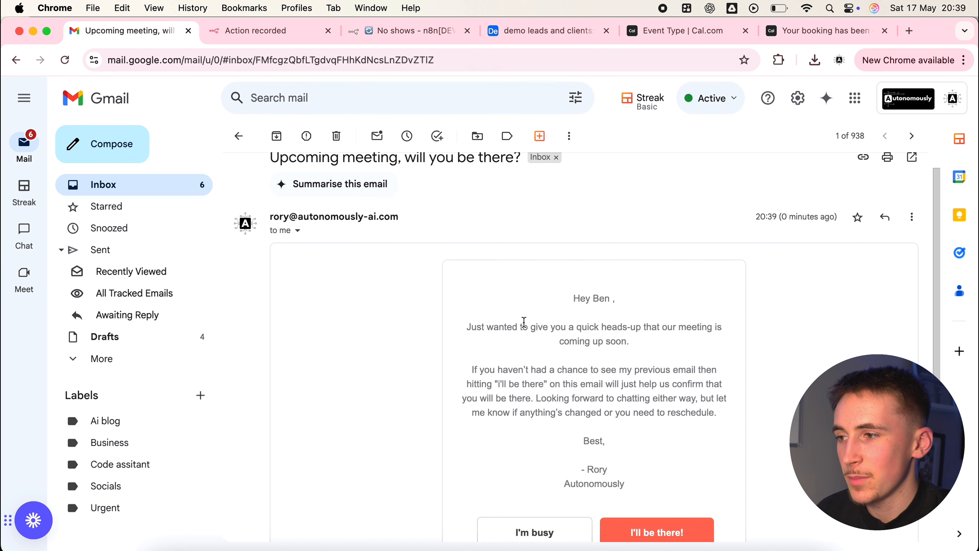
drag(523, 322, 560, 349)
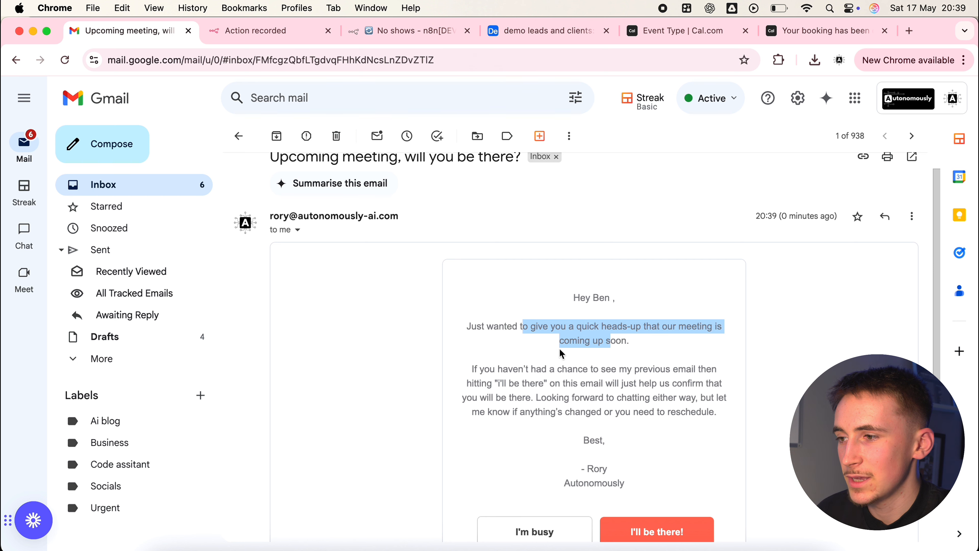
click(534, 356)
scroll(535, 355, down, 1)
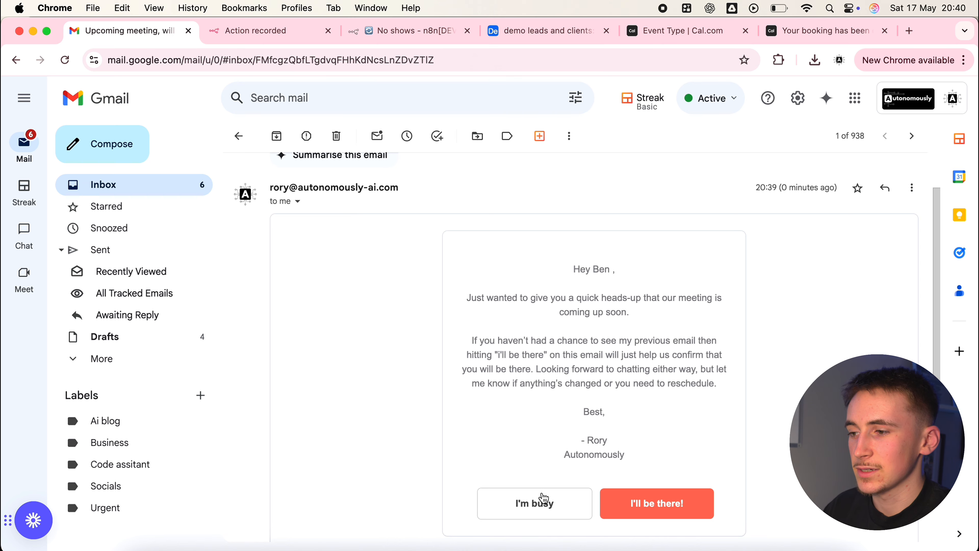
click(544, 498)
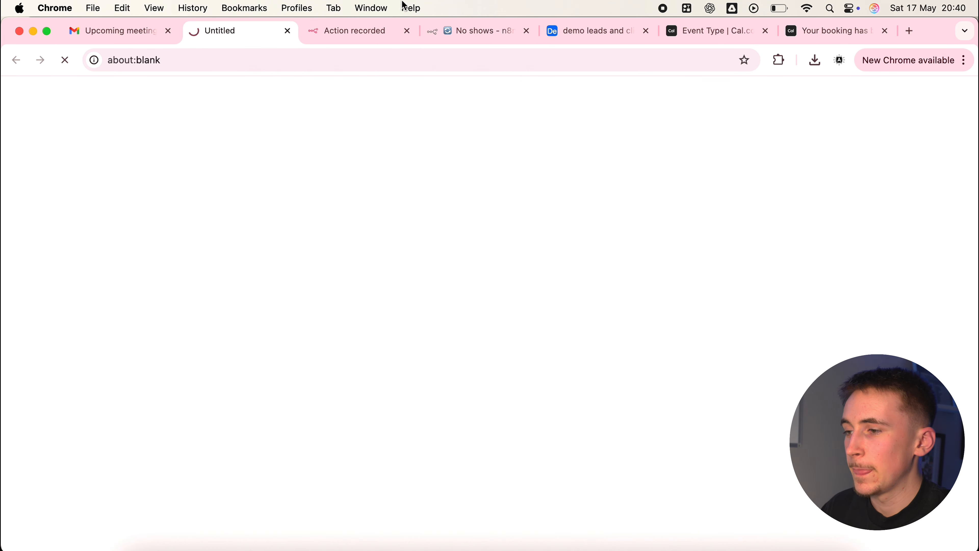
click(462, 34)
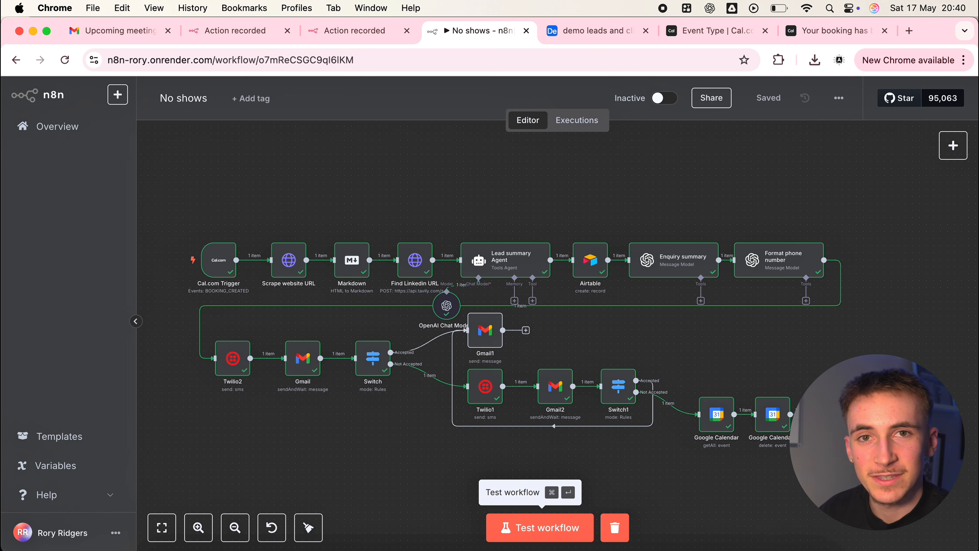
Review the "Upcoming meeting cancelled" email in Gmail and highlight its cancellation and reschedule sentences
click(79, 31)
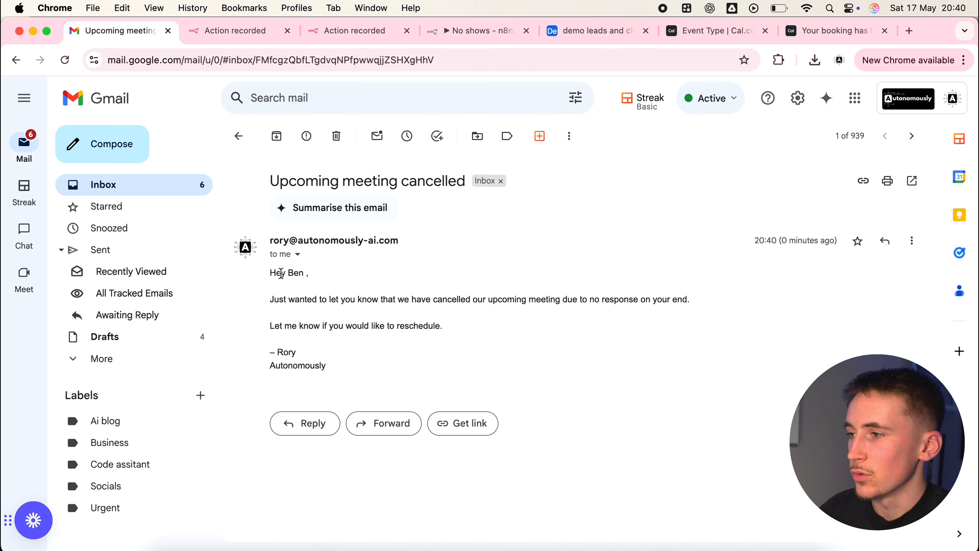
drag(269, 293, 459, 326)
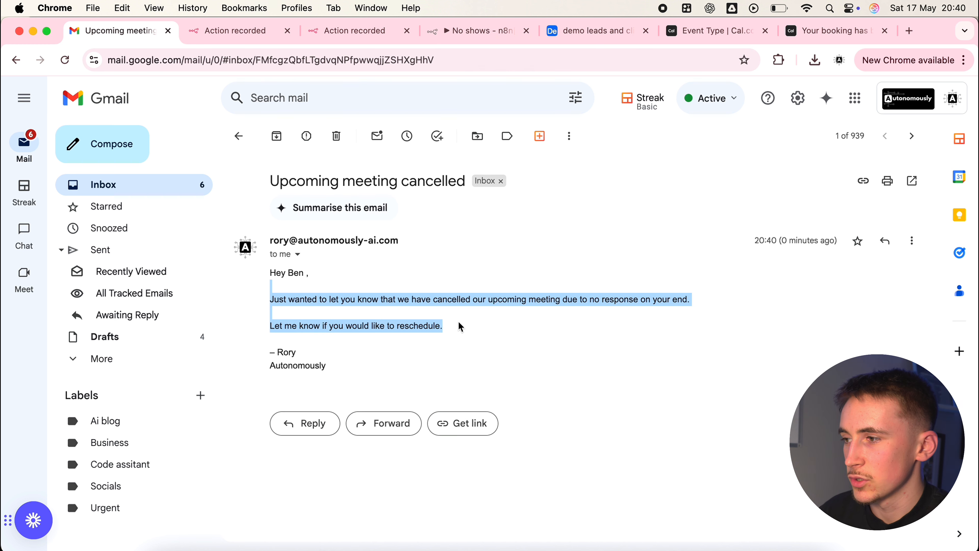